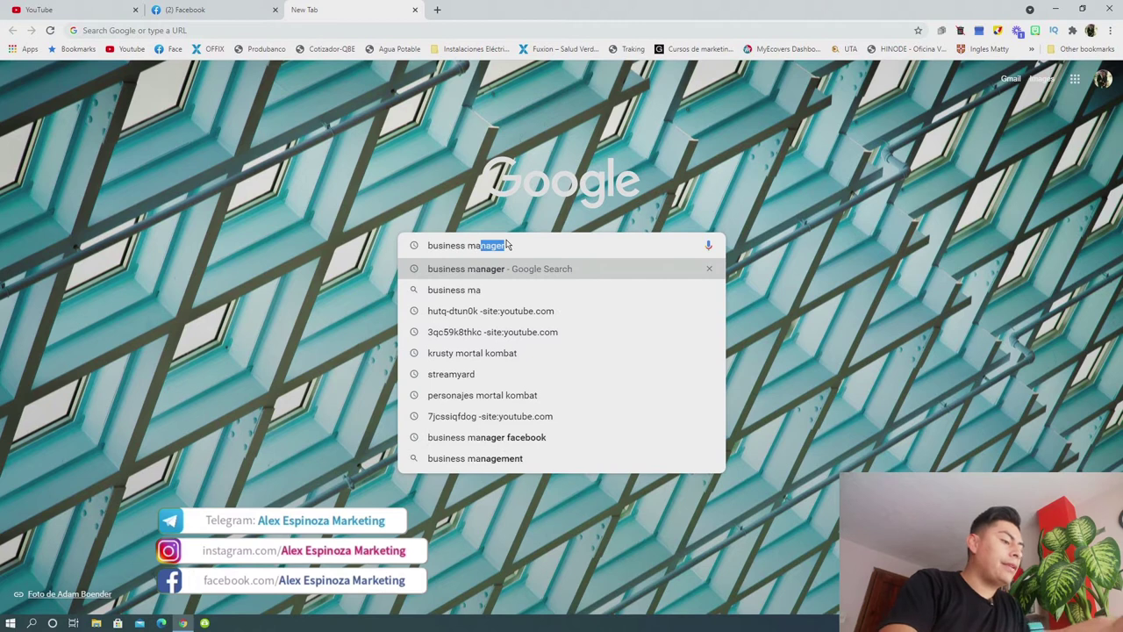
Run a Google search for 'business manager' in a new Chrome tab.
key("Return")
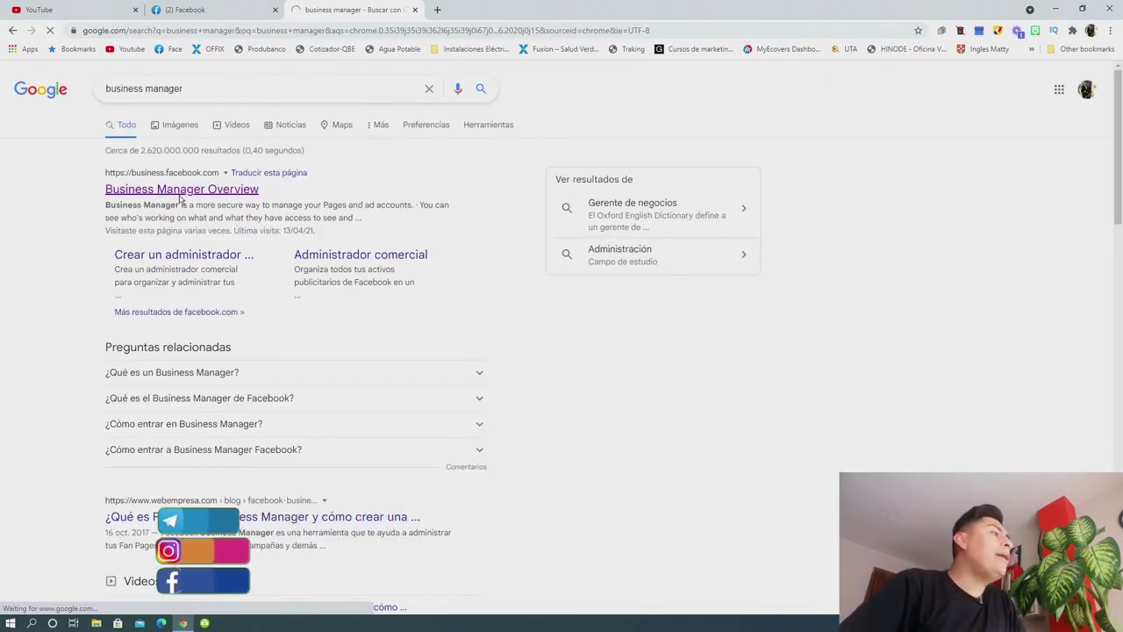
Open the Business Manager Overview result and enter the ERAseguros business.
left_click(179, 198)
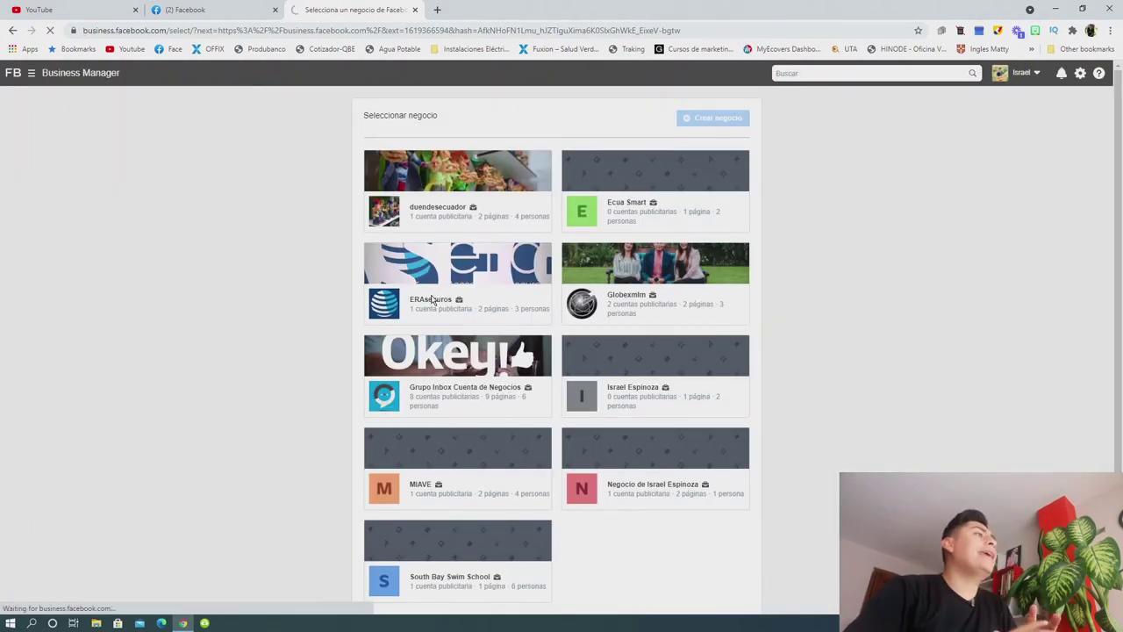
left_click(431, 300)
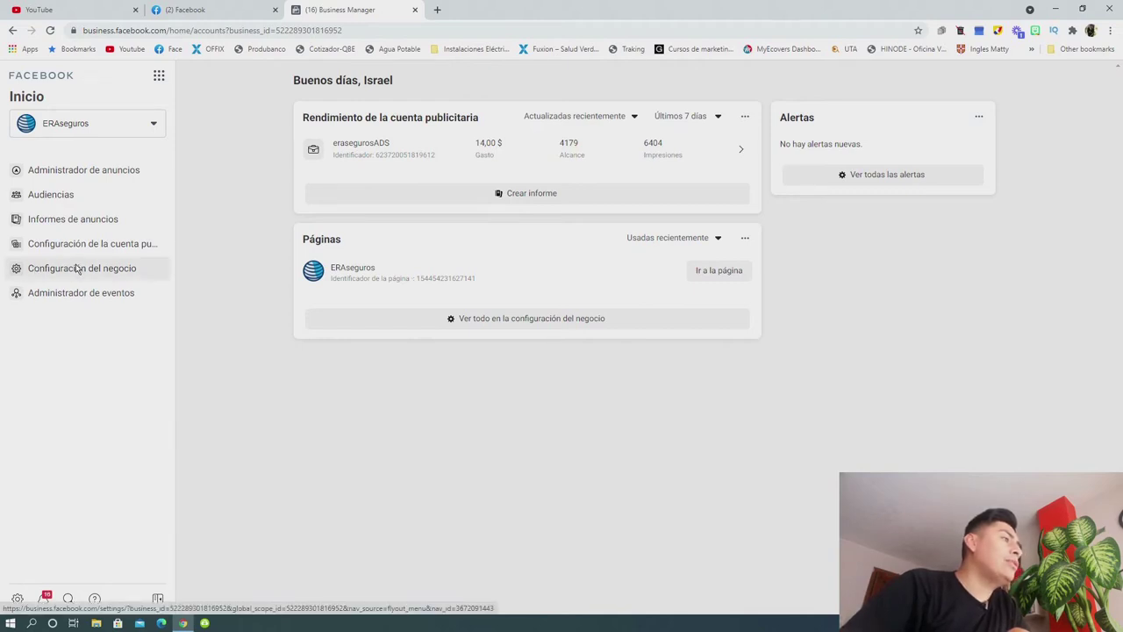
Go to Configuración del negocio from the Herramientas para empresas menu.
left_click(159, 77)
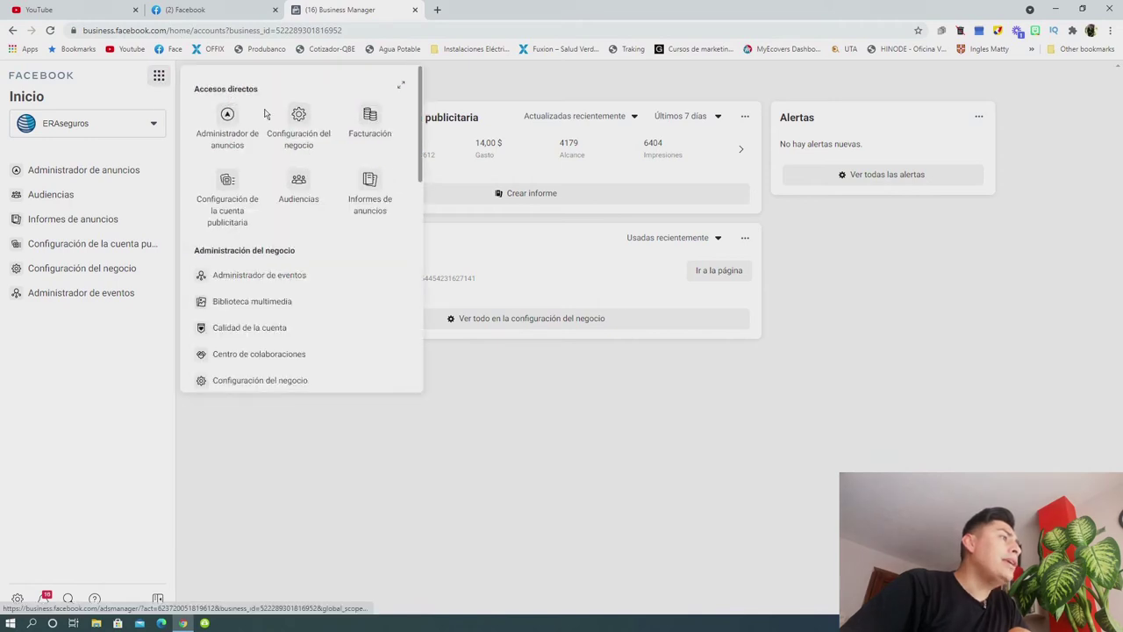
scroll(419, 195, "down", 2)
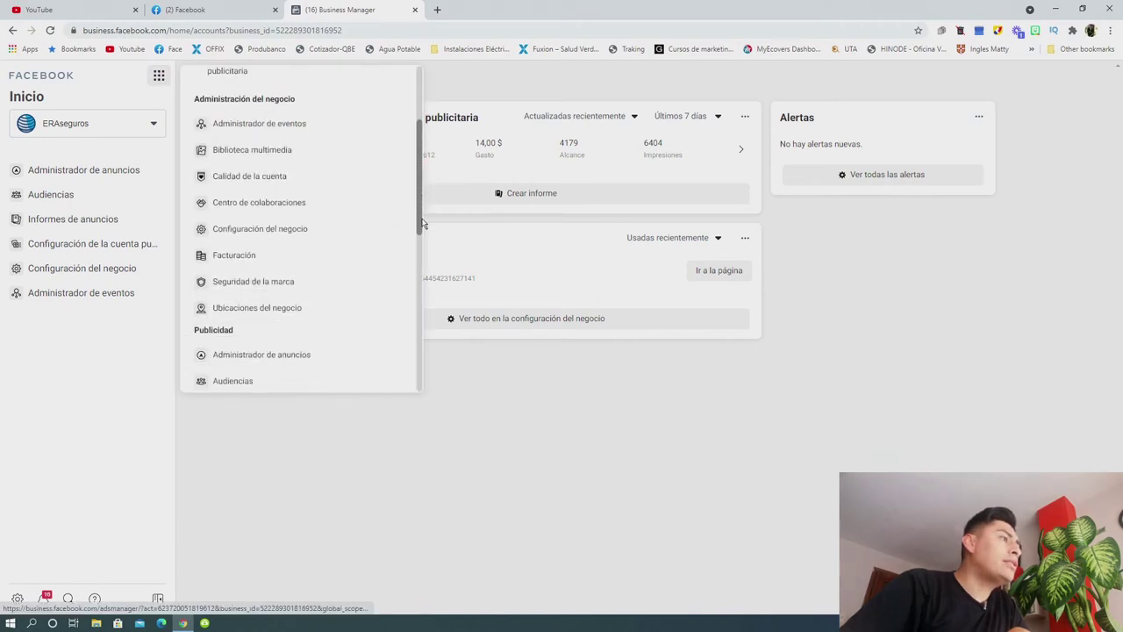
scroll(420, 184, "up", 1)
scroll(418, 176, "up", 2)
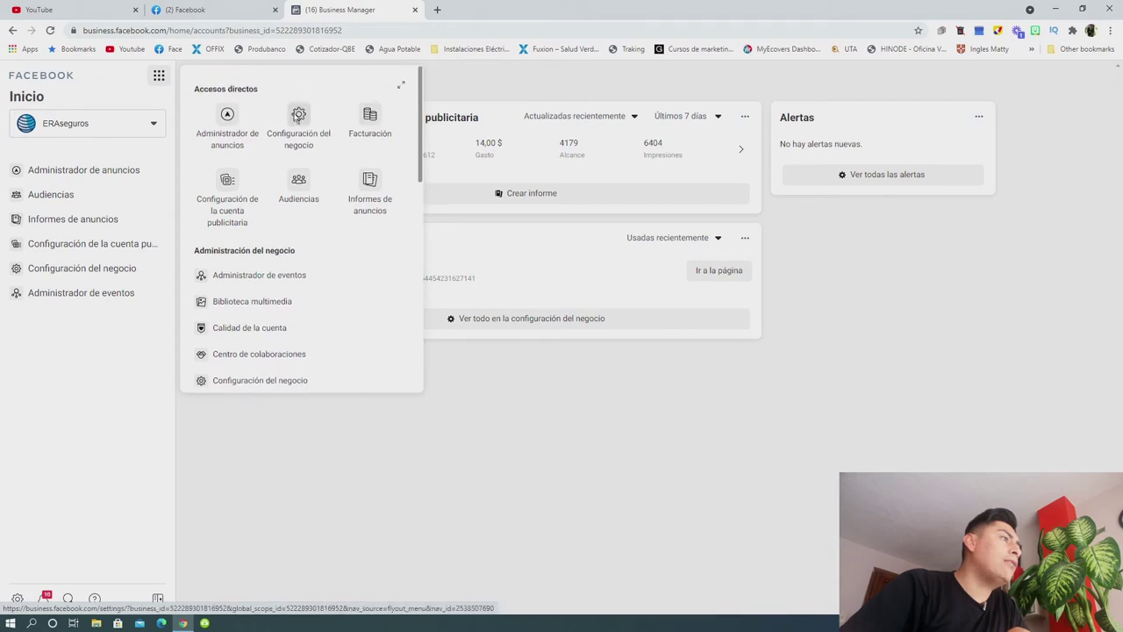
left_click_drag(421, 121, 409, 131)
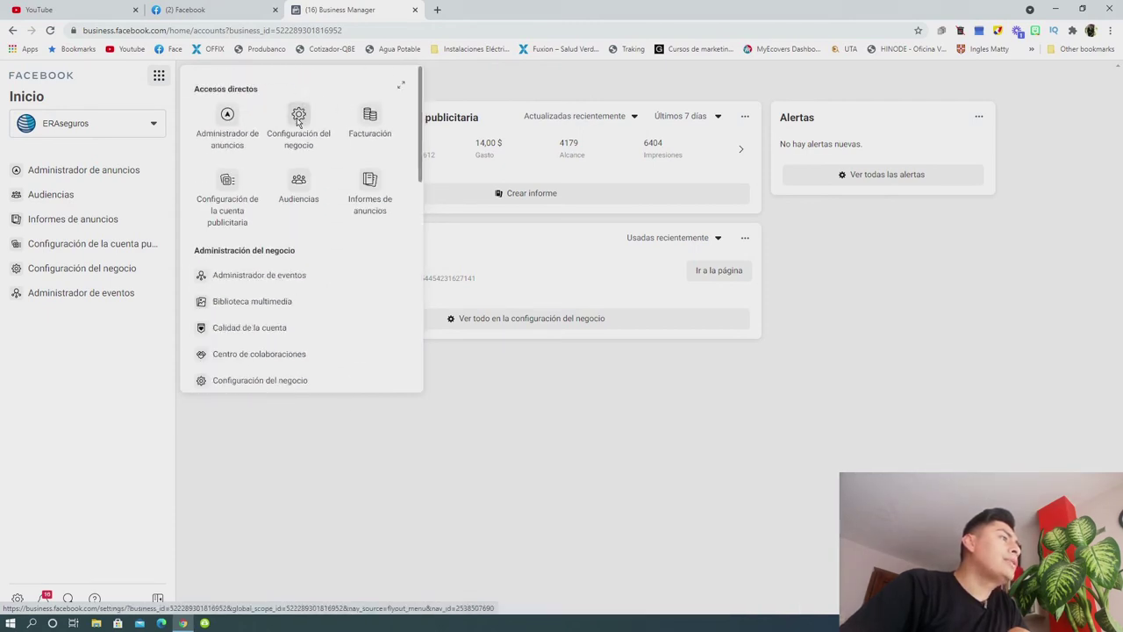
left_click(297, 121)
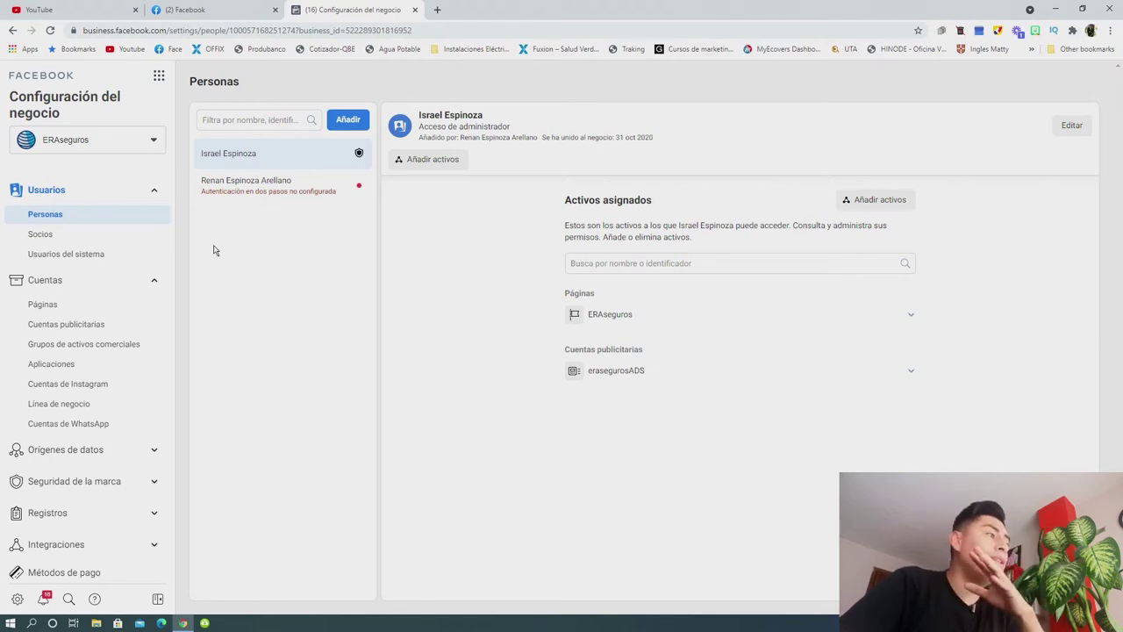
Show the Páginas list under Cuentas, with ERAseguros and Globex Academy.
left_click(49, 307)
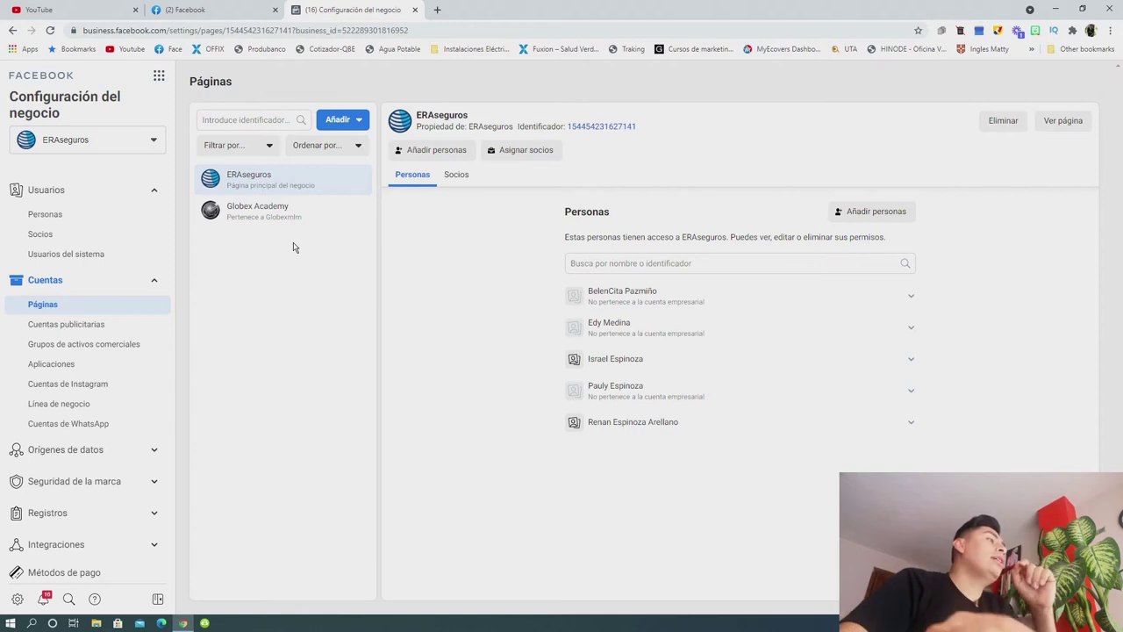
Open the Añadir dropdown above the business's pages list.
left_click(349, 122)
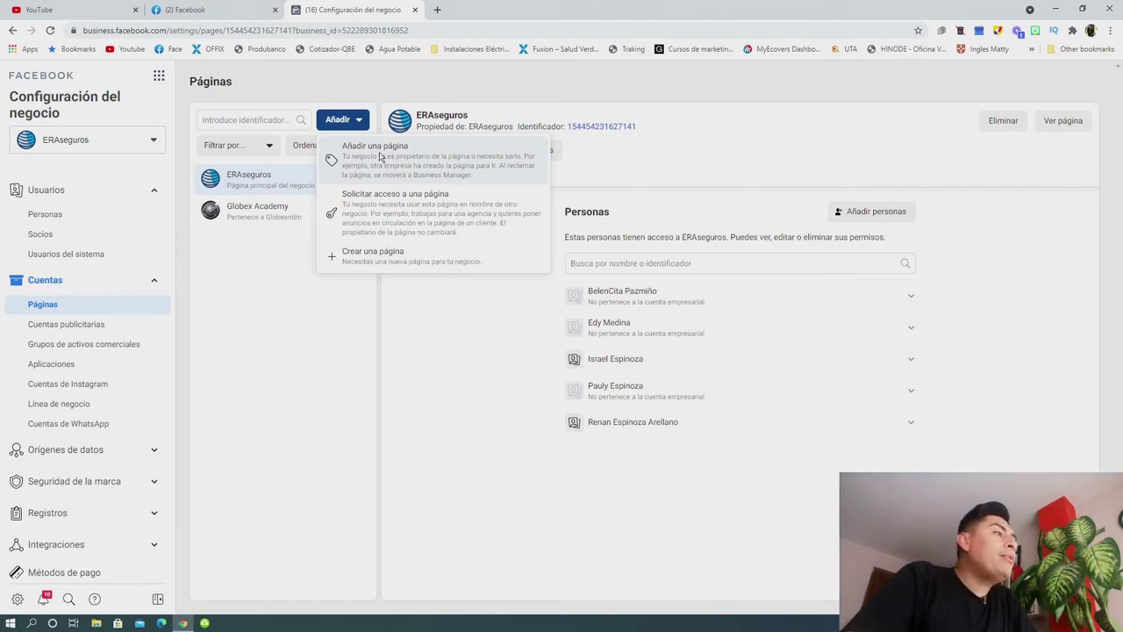
Choose Añadir una página, enter the owner's page name, and go to Facebook.
left_click(397, 158)
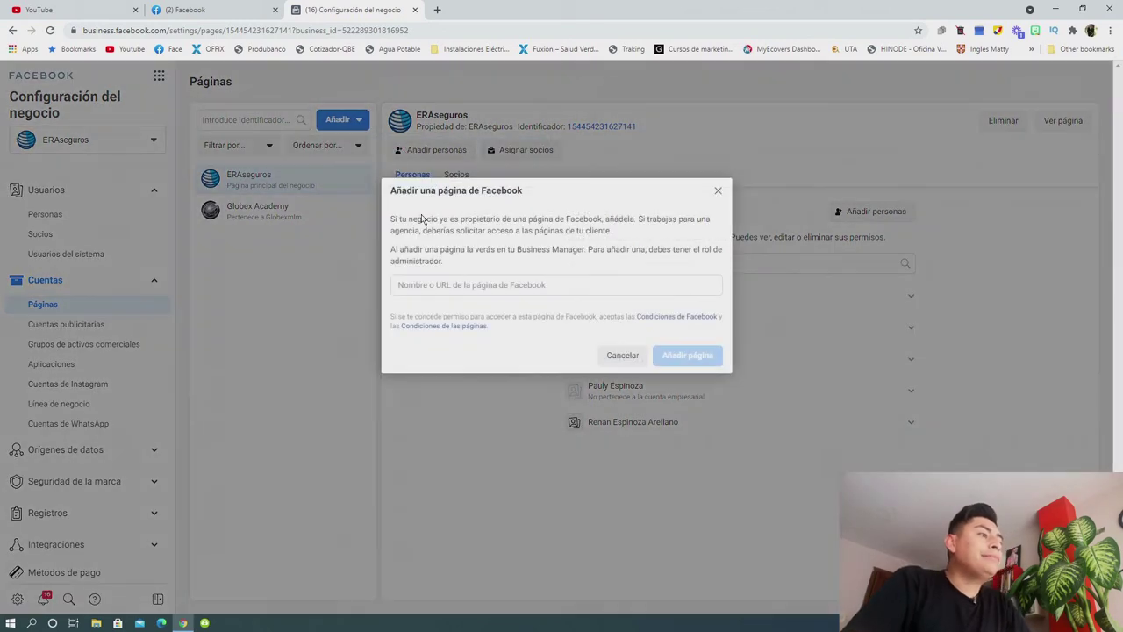
left_click(484, 287)
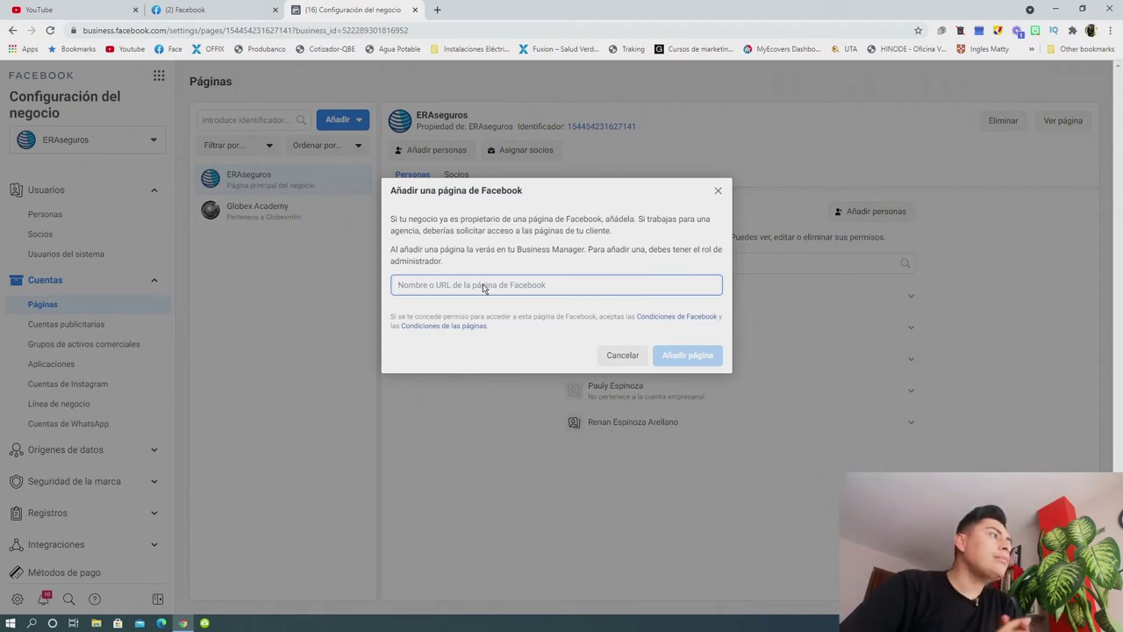
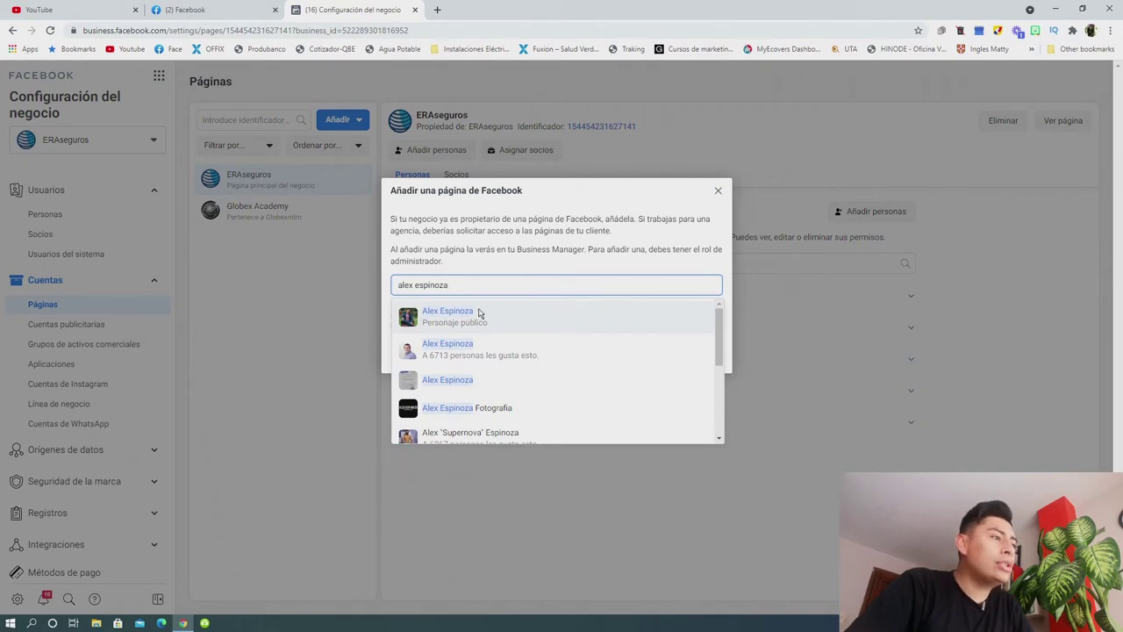
left_click_drag(718, 326, 720, 316)
left_click(175, 7)
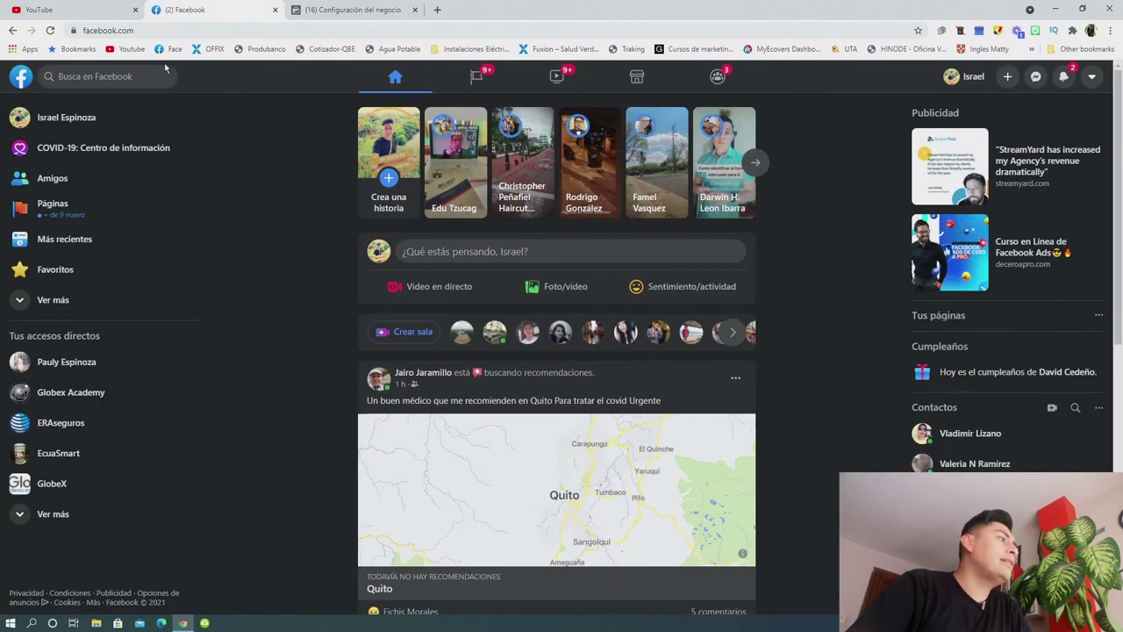
Copy the public-figure page's URL and paste it over the name in the add-page field.
left_click(55, 214)
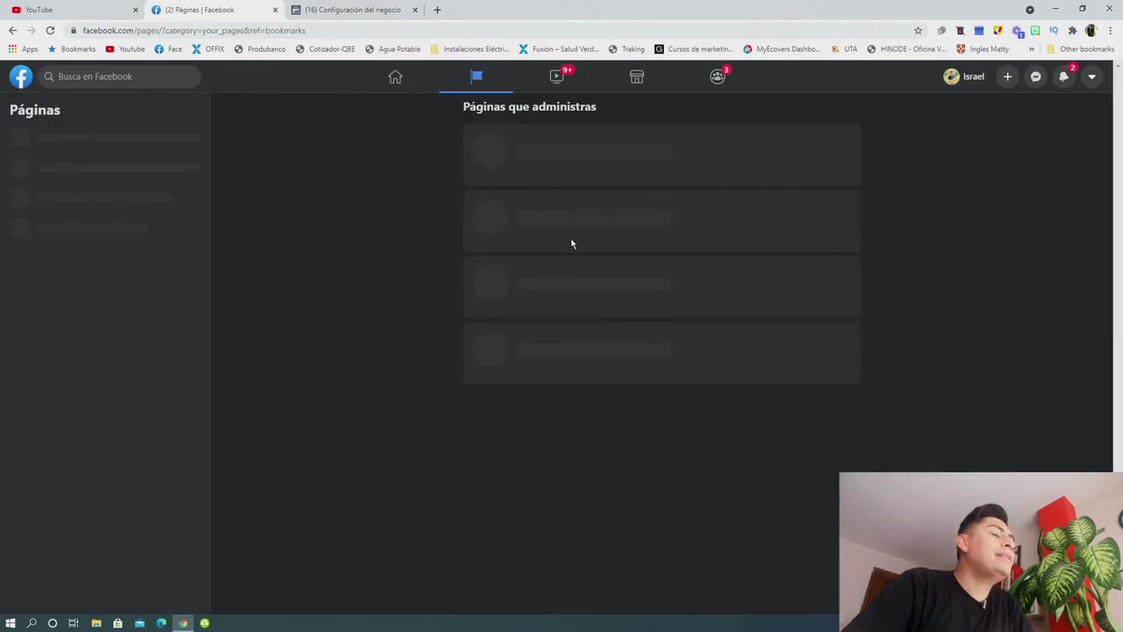
left_click(479, 226)
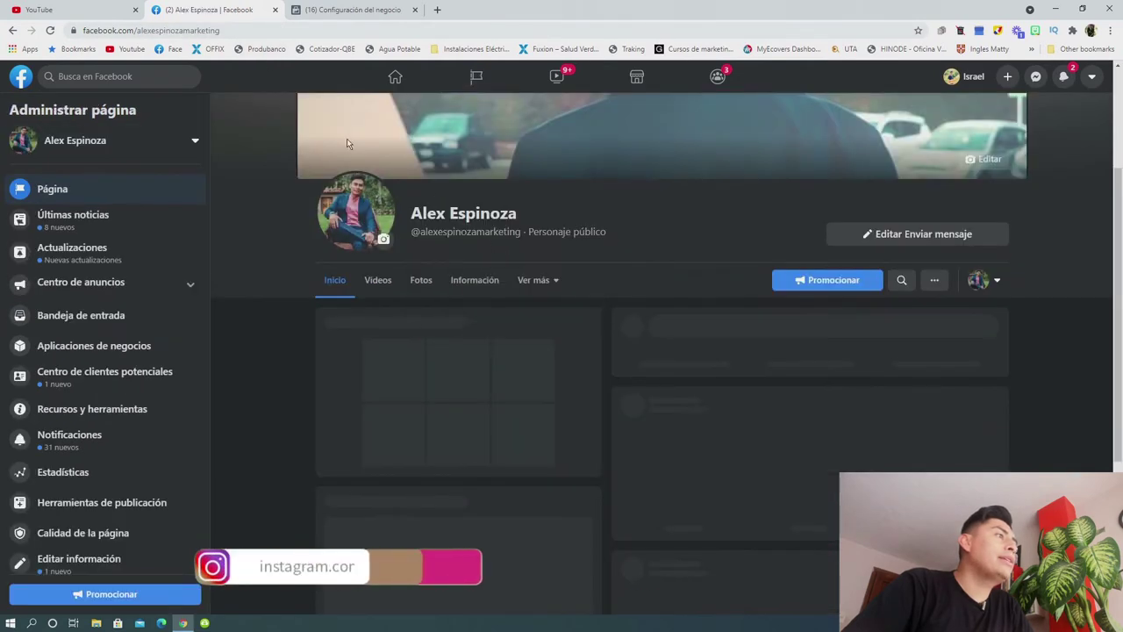
left_click(226, 31)
key("ctrl+c")
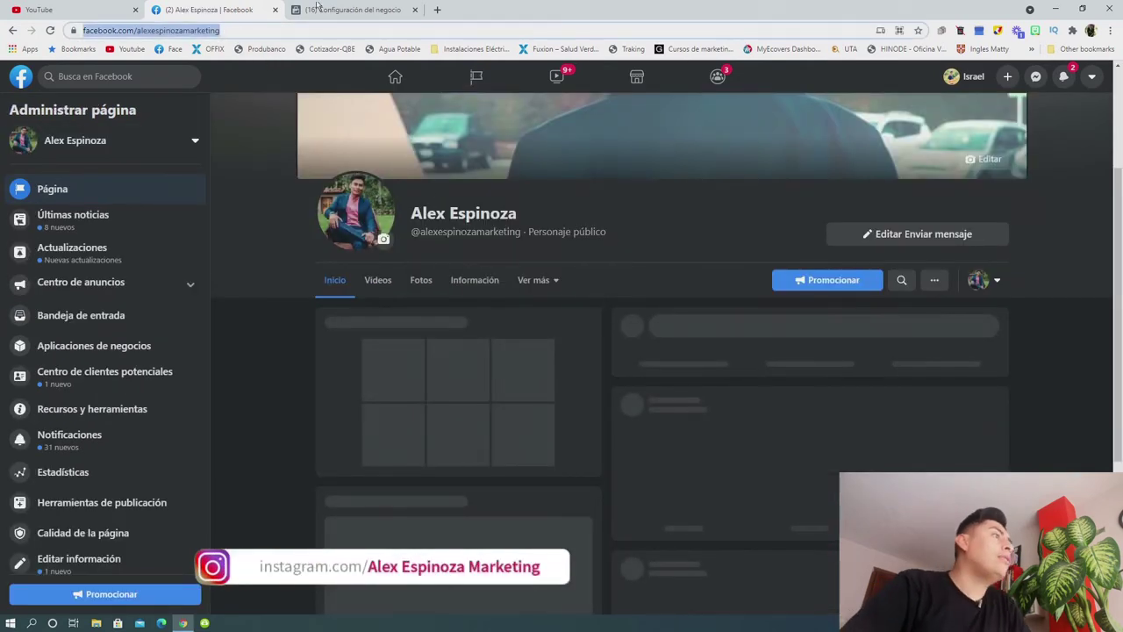
left_click(379, 7)
left_click_drag(465, 286, 383, 291)
key("ctrl+v")
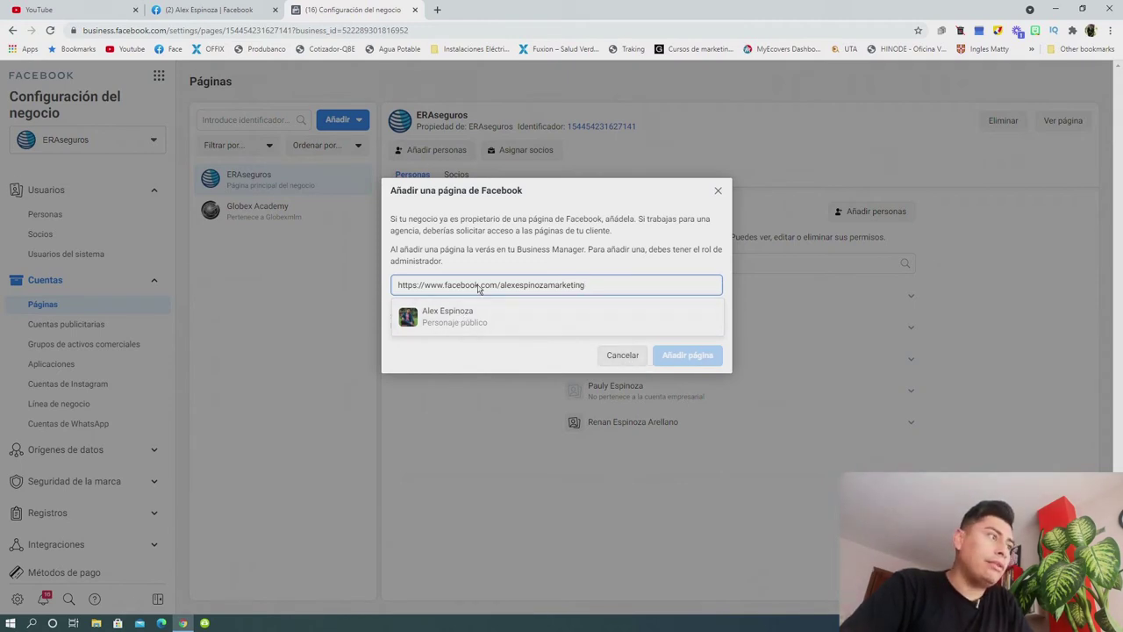
Cancel the Facebook page addition and view Globex Academy's details instead.
left_click(632, 355)
left_click(257, 210)
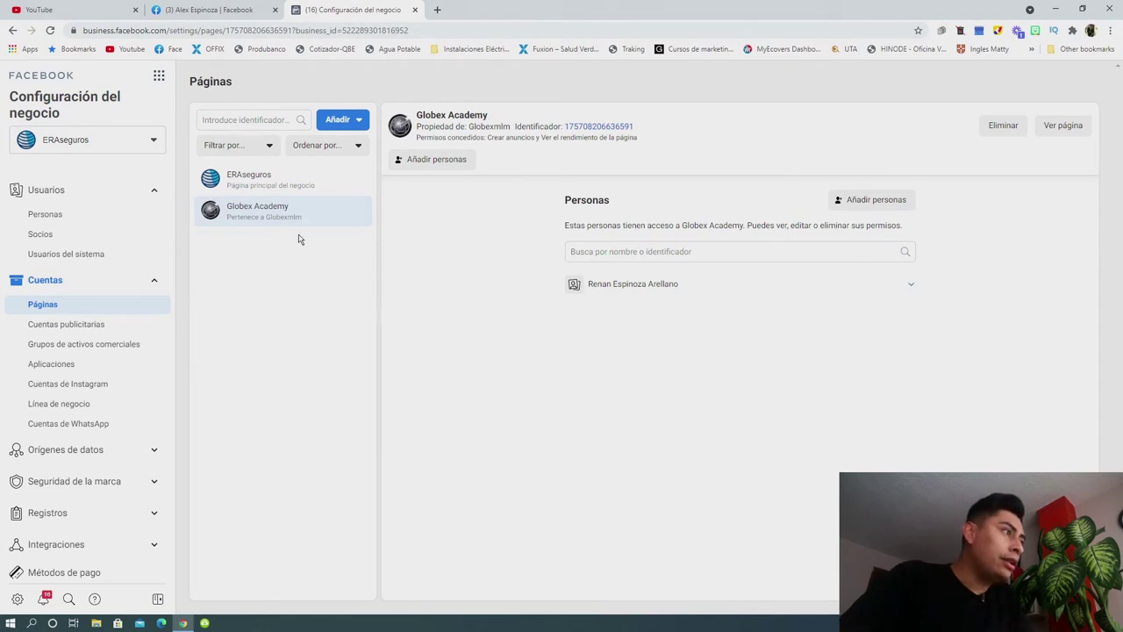
Select ERAseguros in the pages list to see its five people with access.
left_click(251, 184)
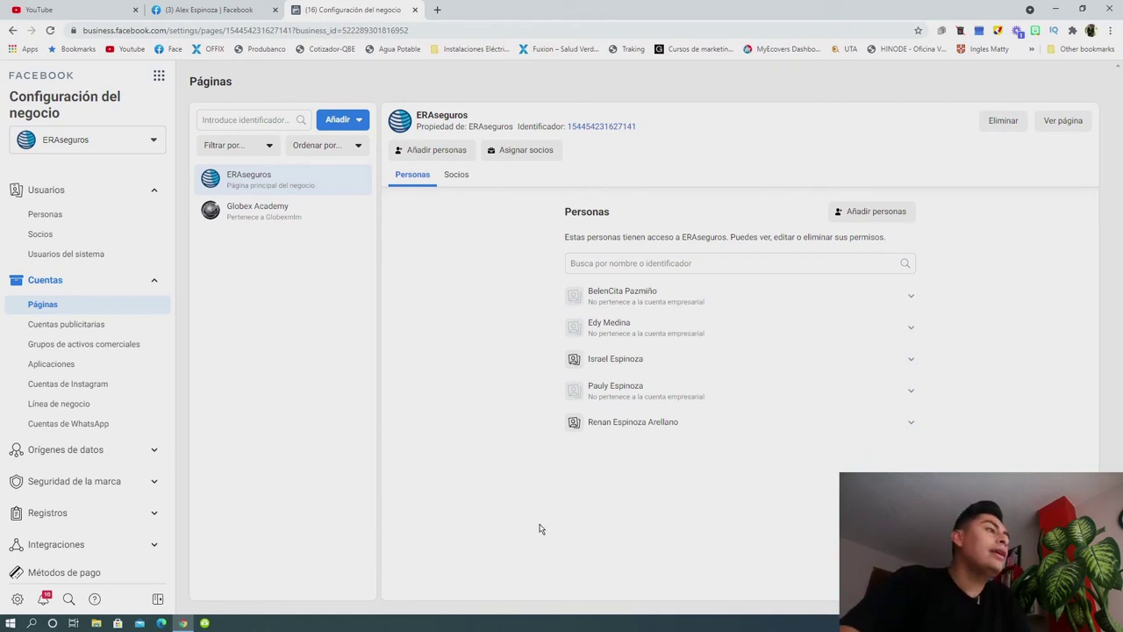
Open Añadir personas for ERAseguros and select the first listed person.
left_click(426, 151)
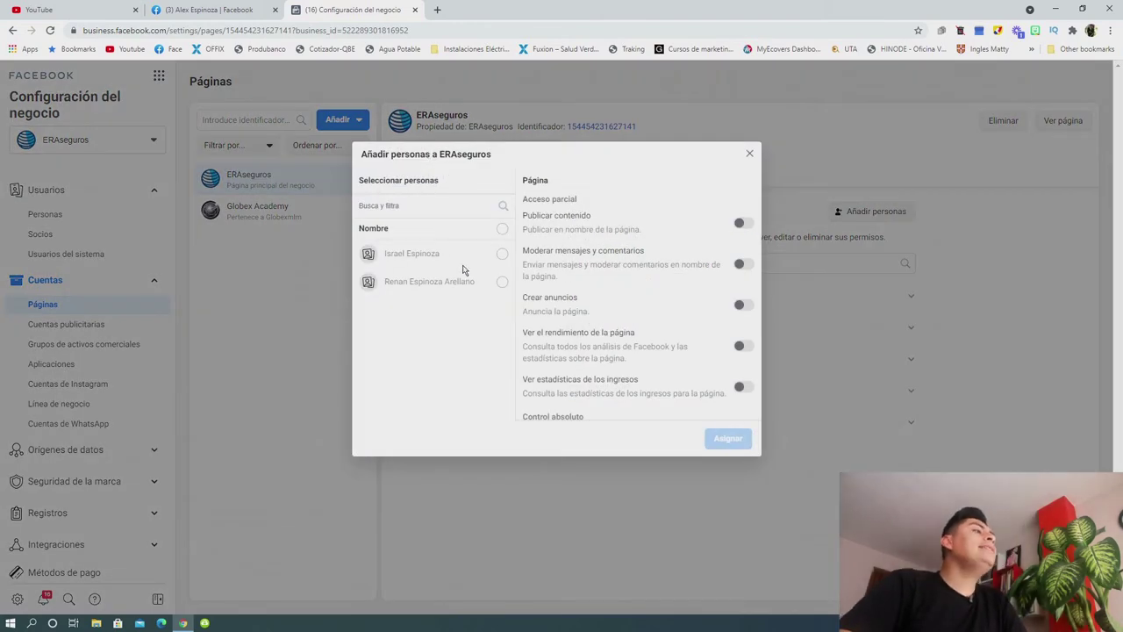
left_click_drag(385, 257, 453, 260)
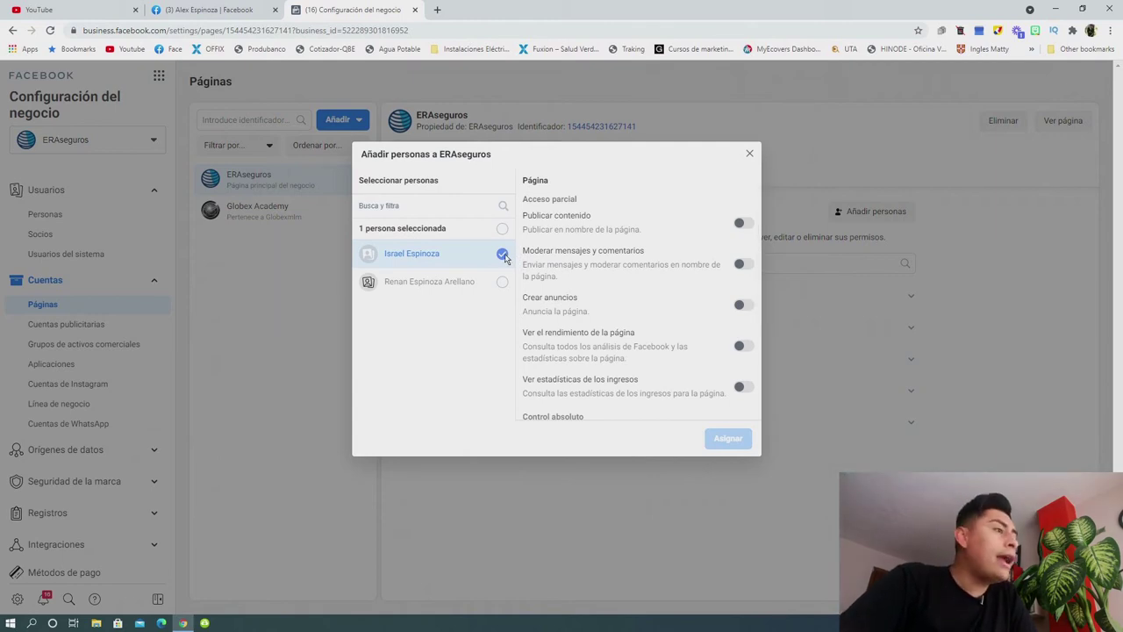
left_click(502, 255)
left_click(502, 254)
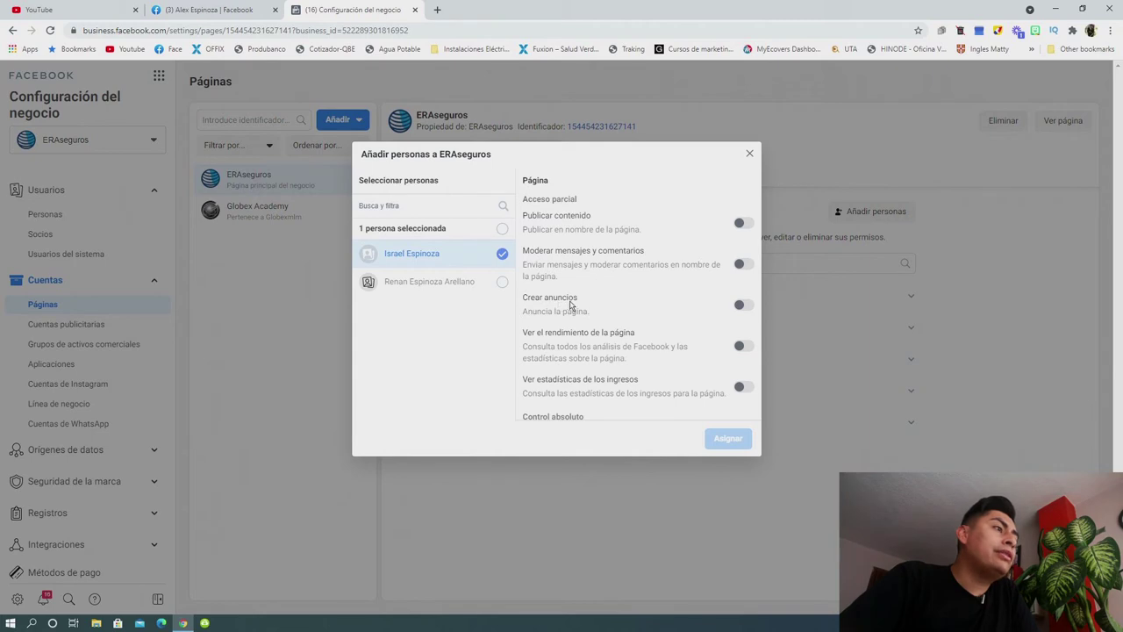
Switch on Administrar página, granting that person full control of the page.
left_click_drag(549, 300, 664, 281)
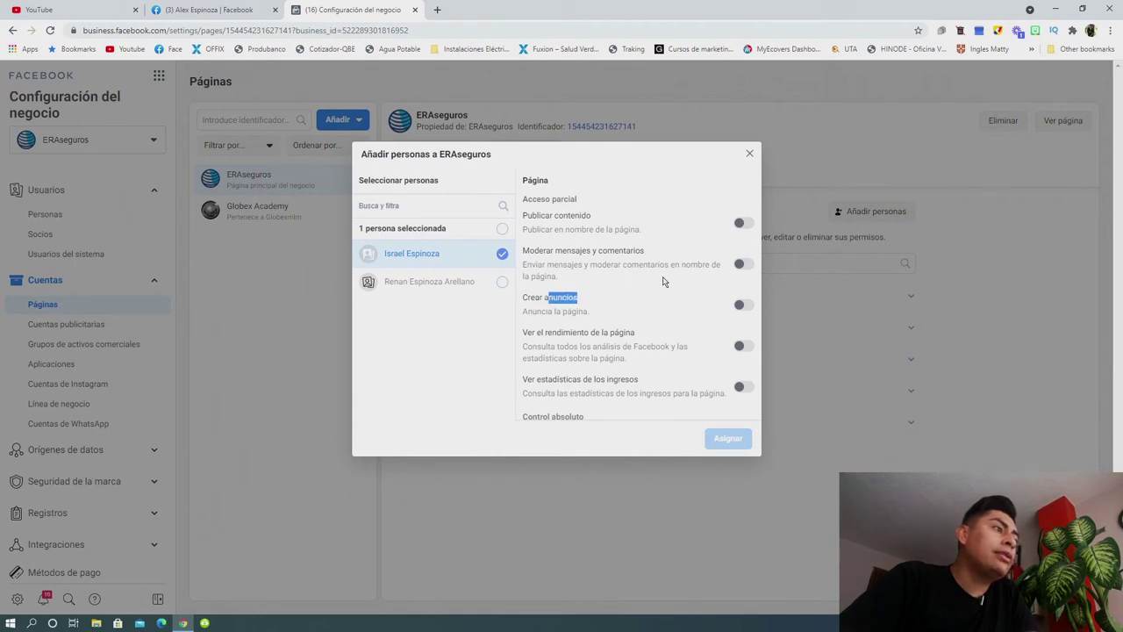
scroll(663, 281, "down", 1)
scroll(663, 281, "down", 1)
left_click_drag(533, 242, 628, 244)
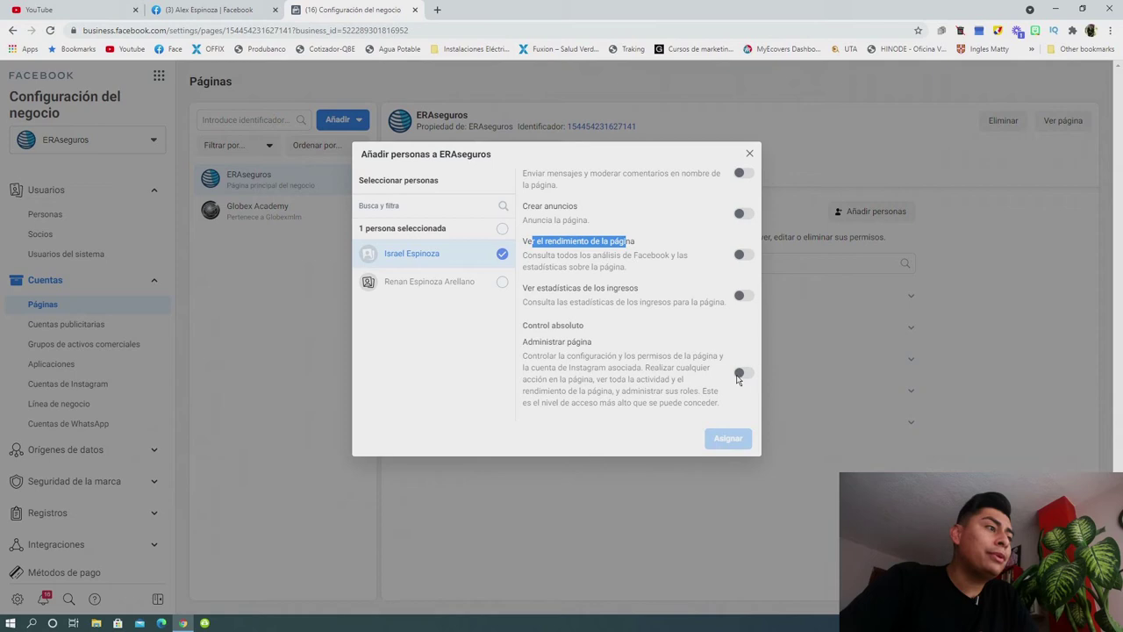
left_click_drag(522, 348, 598, 346)
left_click(739, 374)
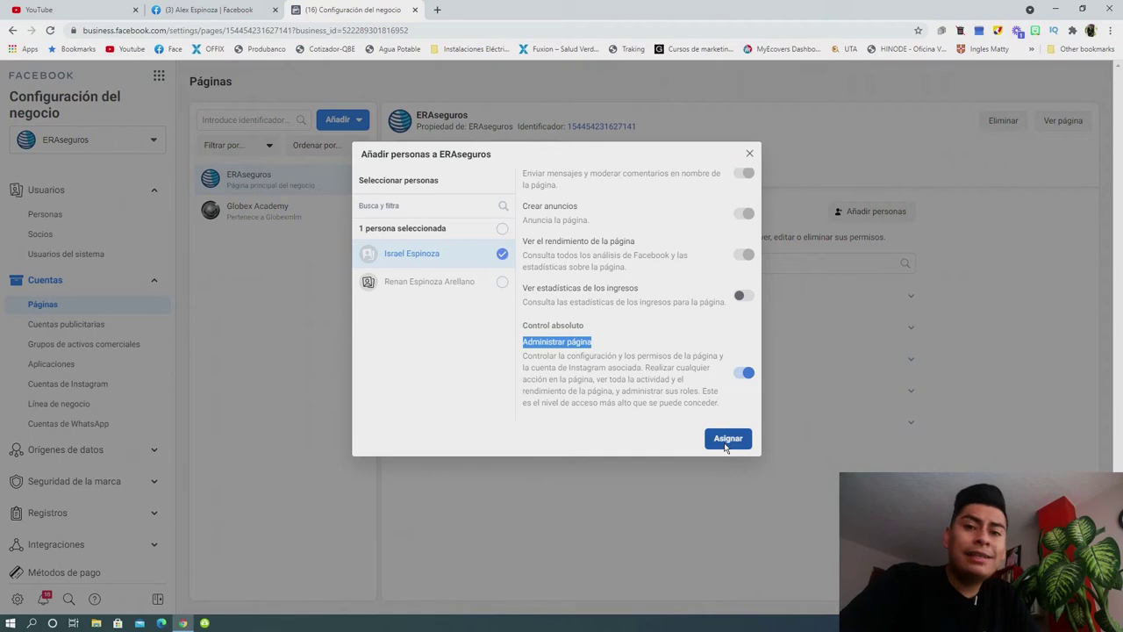
Dismiss the ERAseguros permissions dialog unassigned, then open the Globex Academy page's details.
left_click(750, 154)
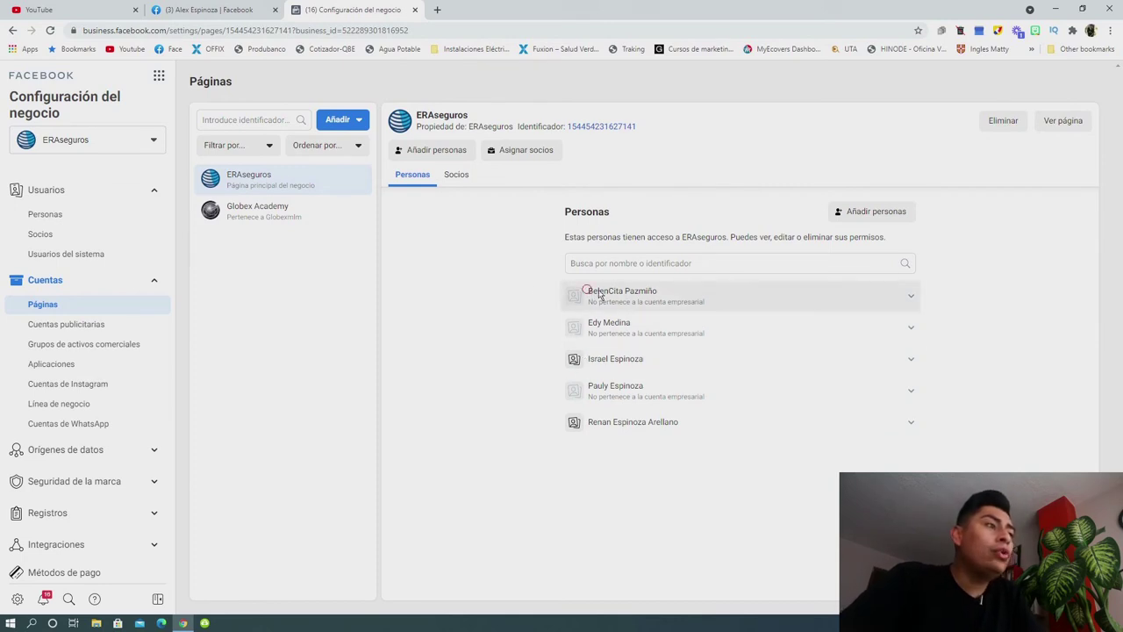
left_click(668, 295)
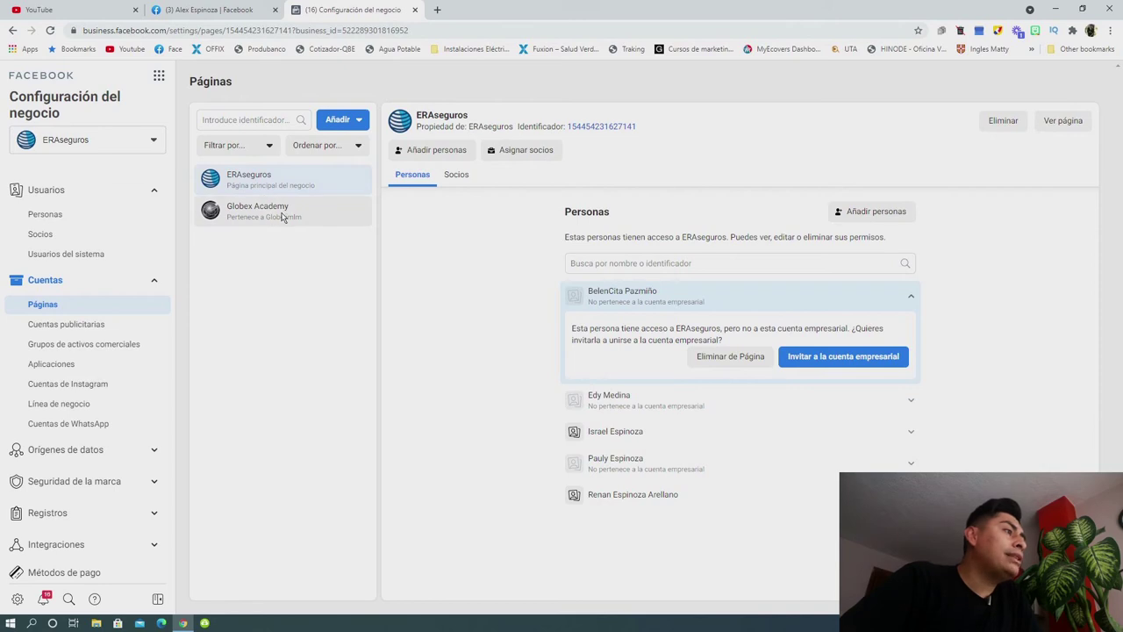
left_click(283, 217)
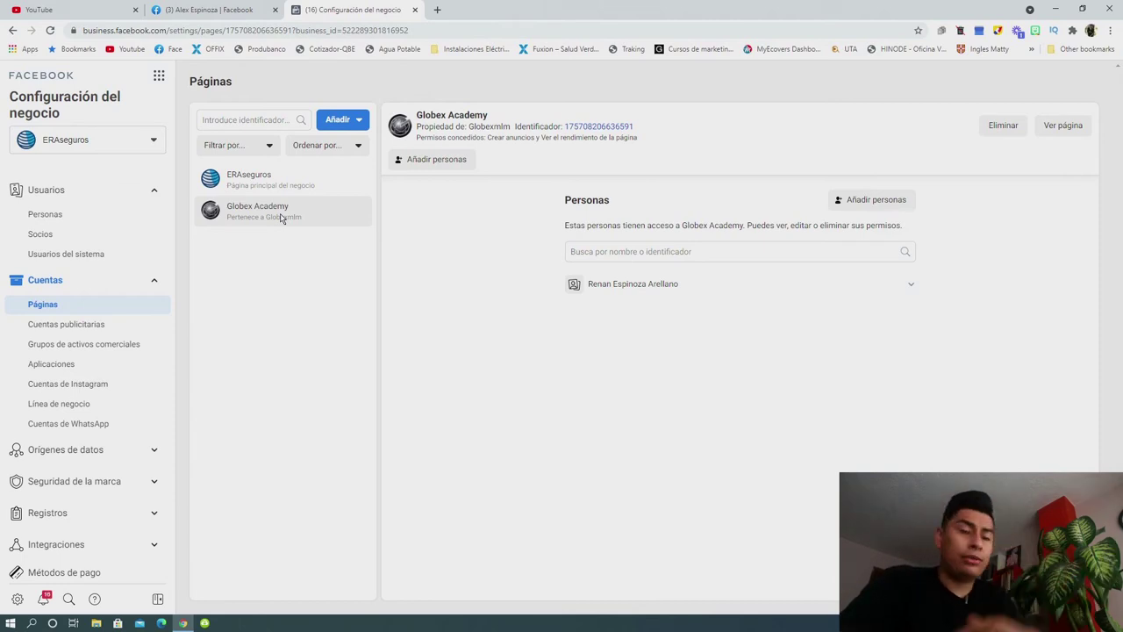
Choose Solicitar acceso a una página from the Añadir menu.
left_click(354, 123)
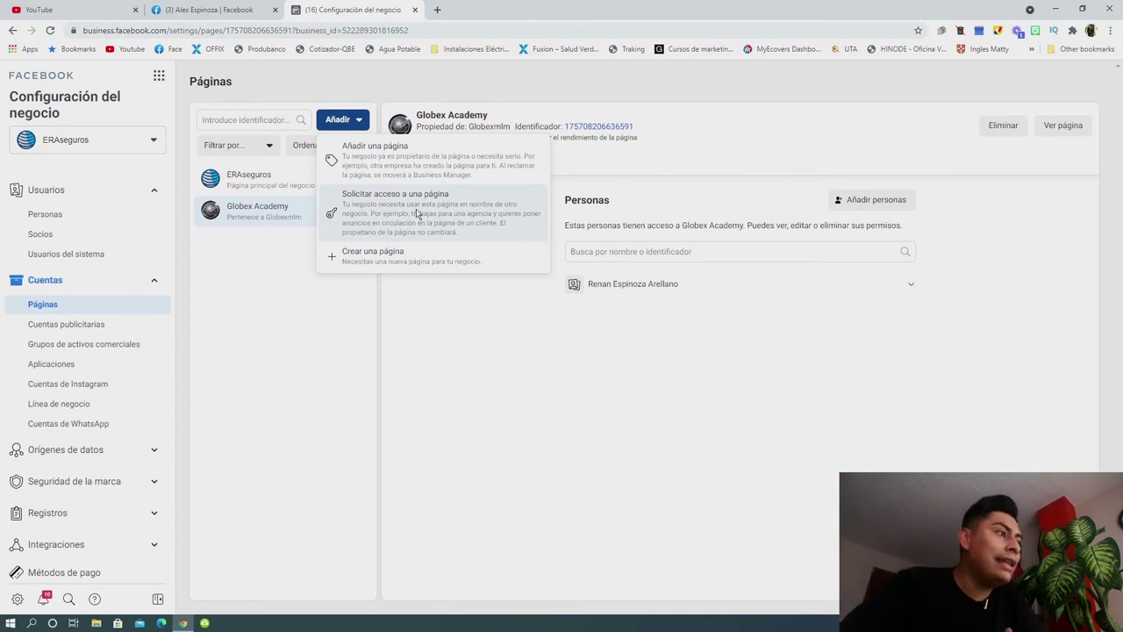
left_click(445, 216)
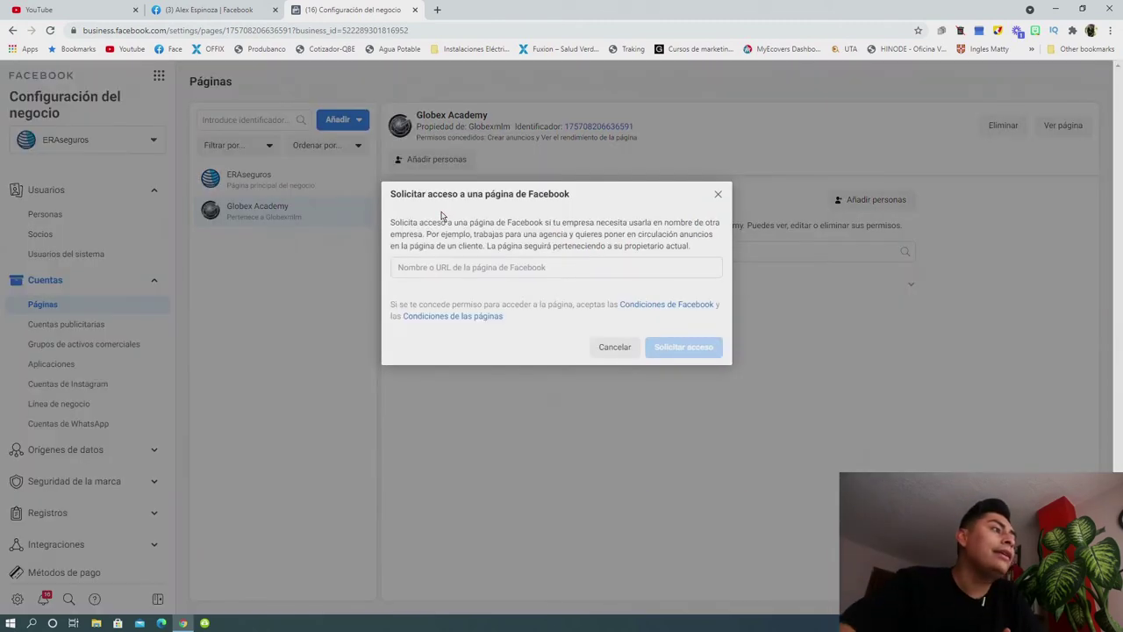
Dismiss the unsent page-access request to return to Globex Academy's details.
left_click(488, 273)
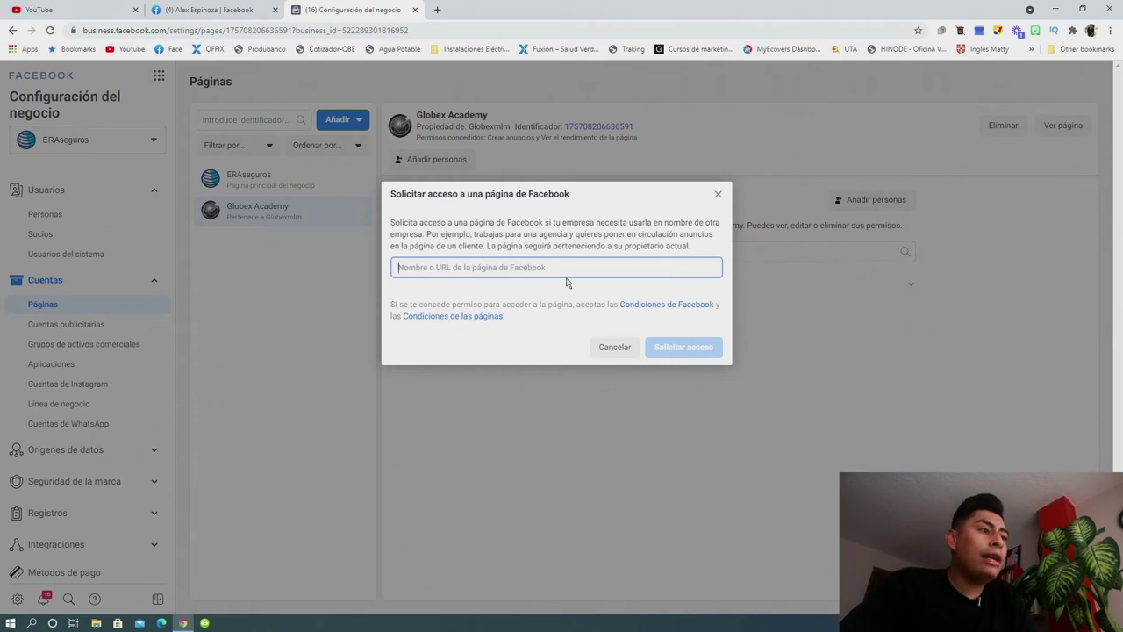
left_click(680, 350)
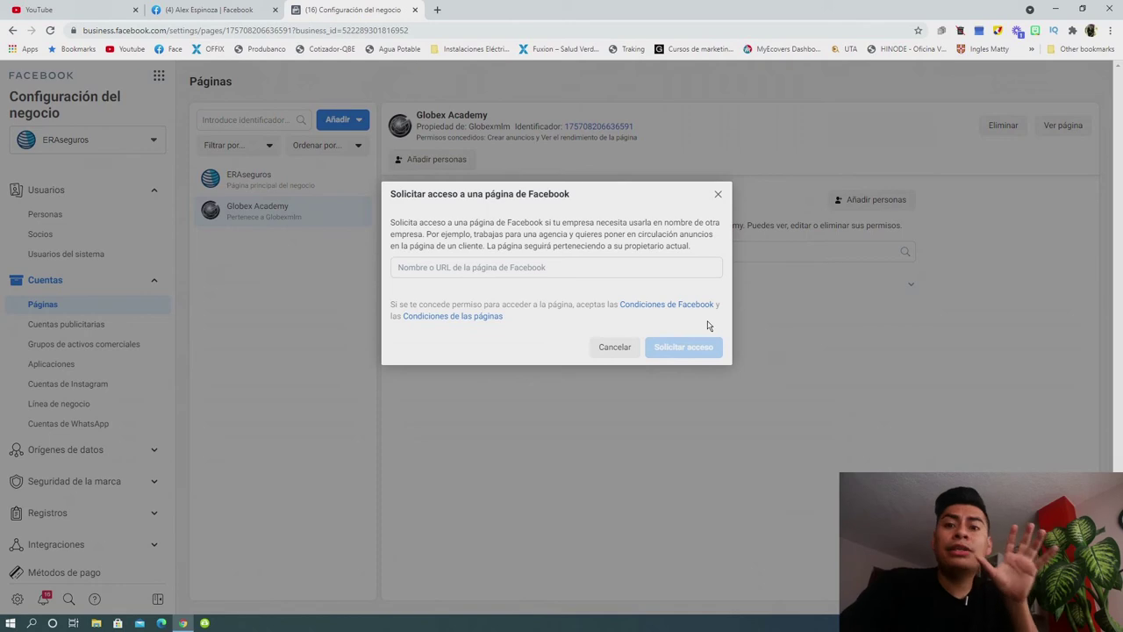
left_click(718, 195)
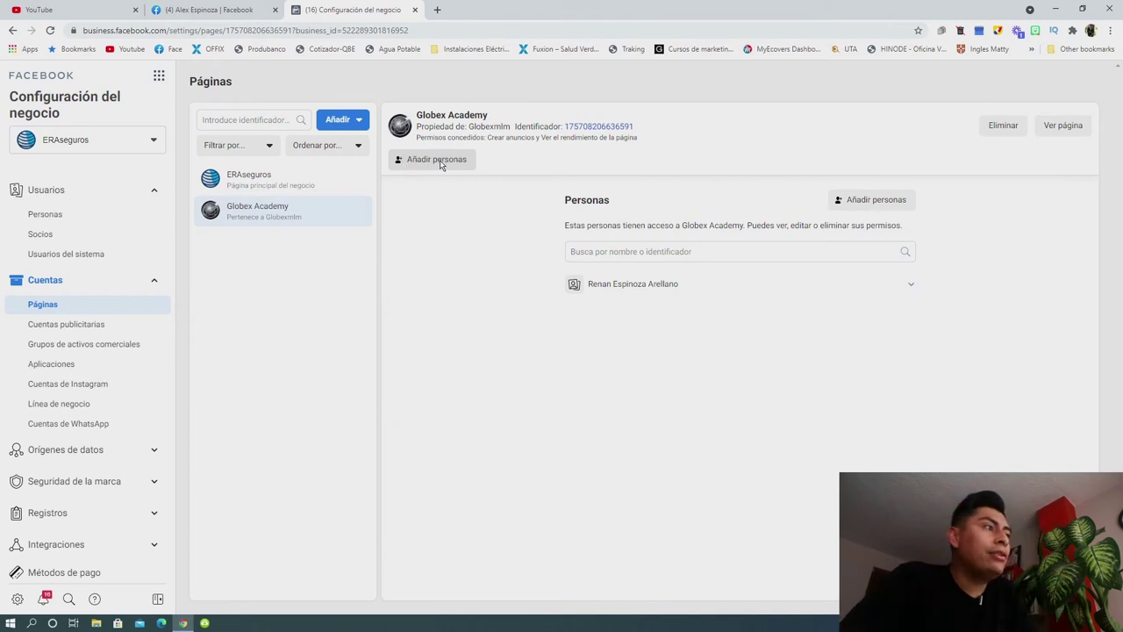
Pick a team member for Globex Academy and try Crear anuncios; Administrar página stays greyed out.
left_click(438, 162)
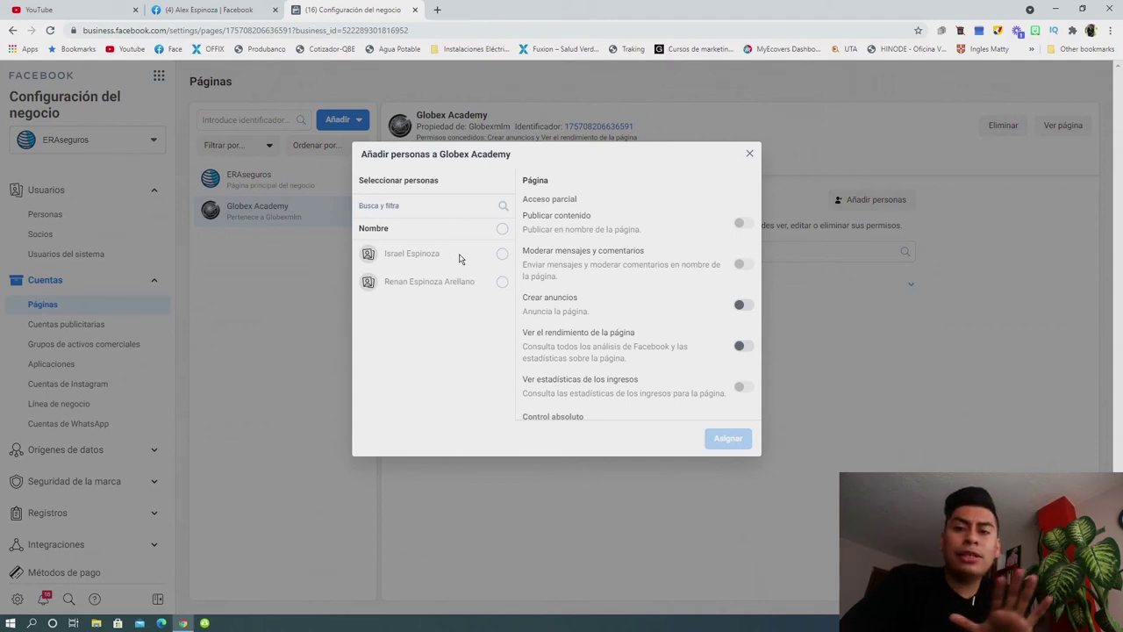
left_click(501, 254)
scroll(735, 260, "down", 1)
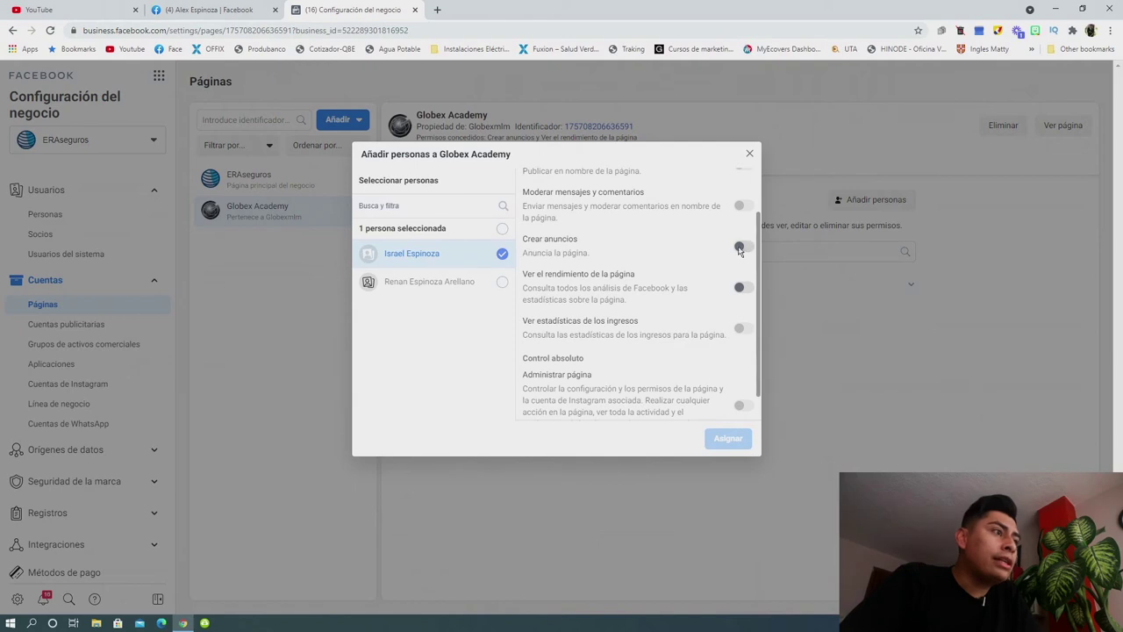
left_click(738, 248)
scroll(730, 246, "up", 2)
scroll(725, 230, "down", 2)
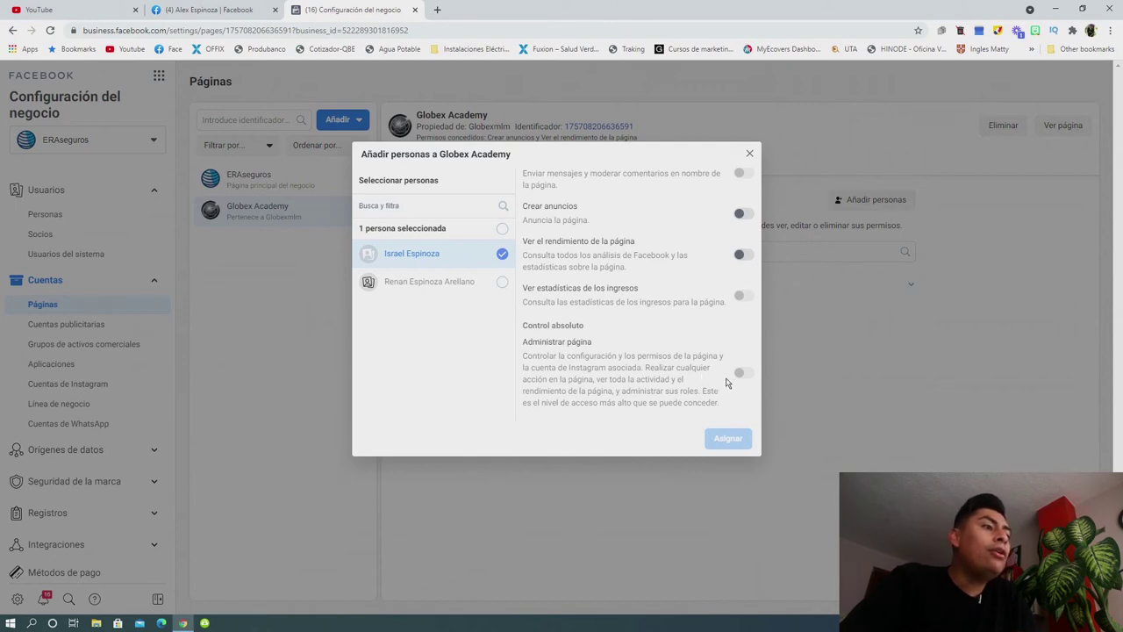
mouse_move(739, 377)
left_click_drag(523, 342, 695, 386)
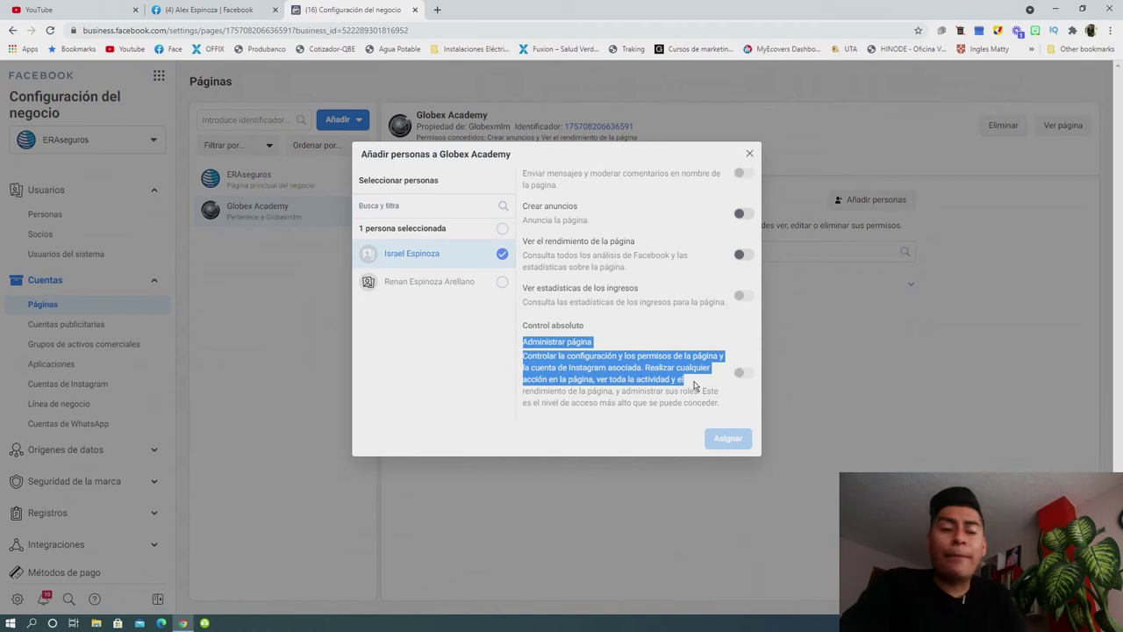
mouse_move(740, 377)
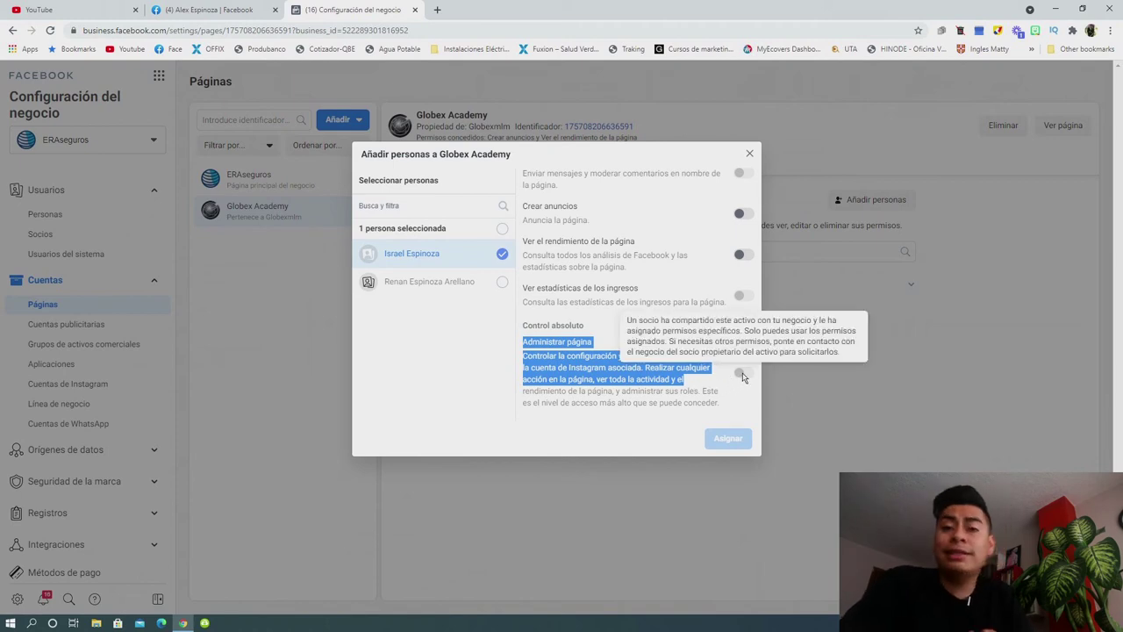
Close the Globex Academy dialog and start a new invitation from Usuarios > Personas.
left_click(748, 155)
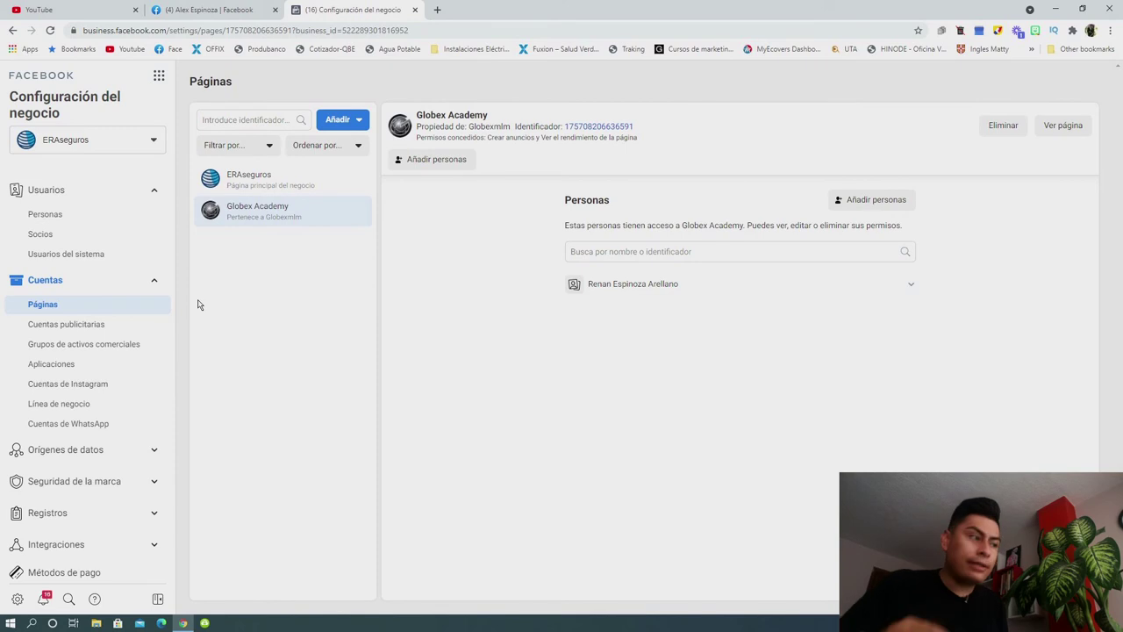
left_click(48, 216)
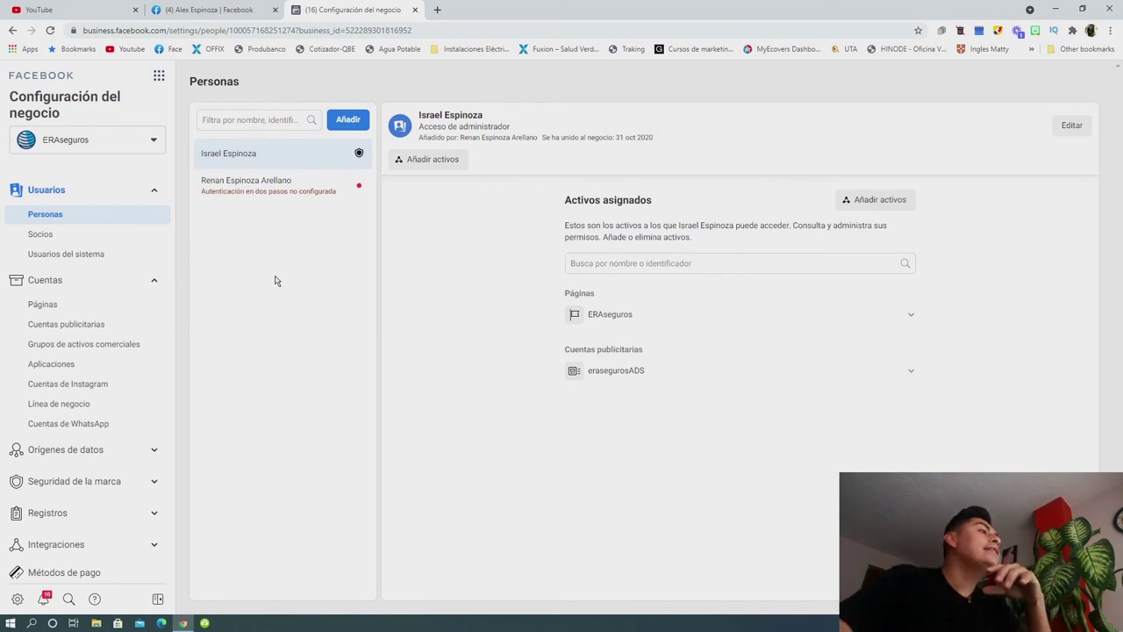
left_click(355, 123)
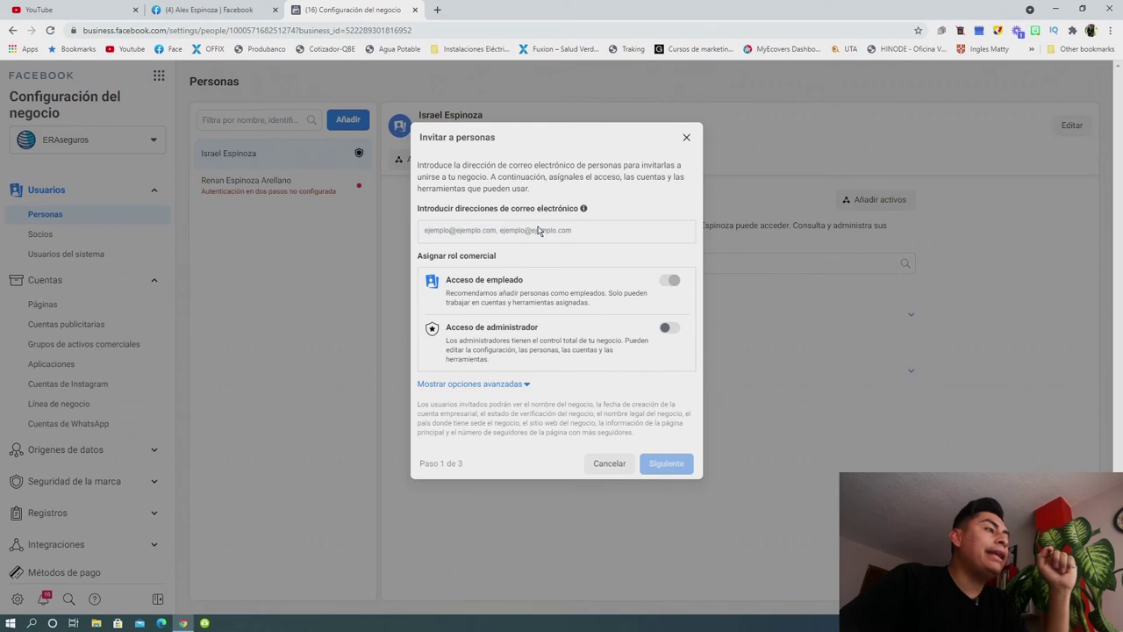
Enter the invitee's e-mail address and switch on Acceso de administrador.
left_click(539, 230)
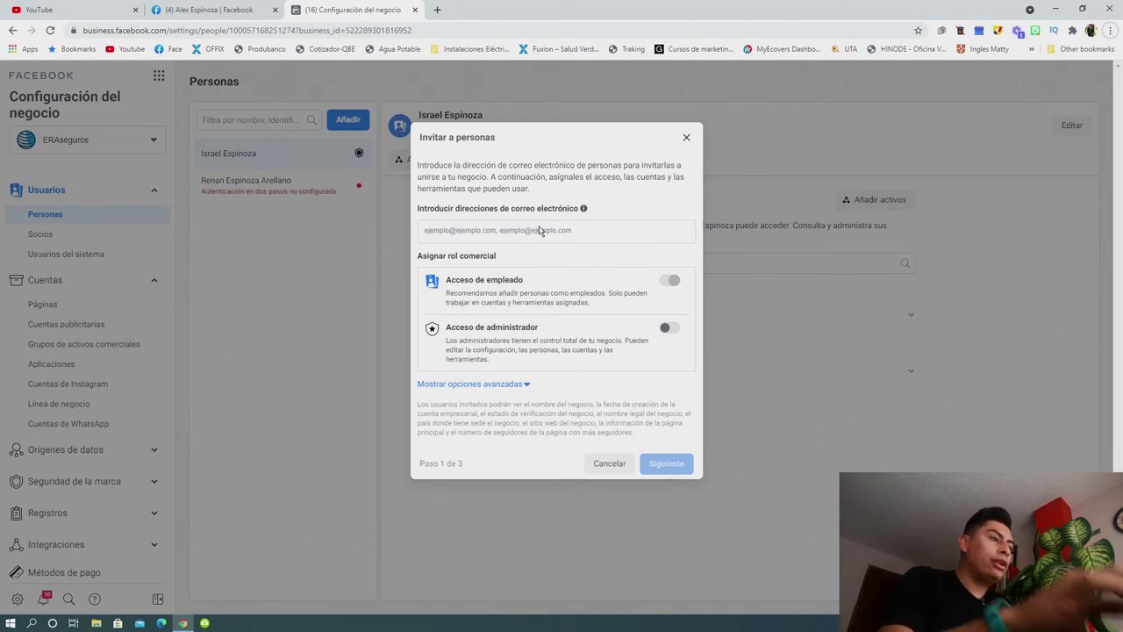
left_click(539, 229)
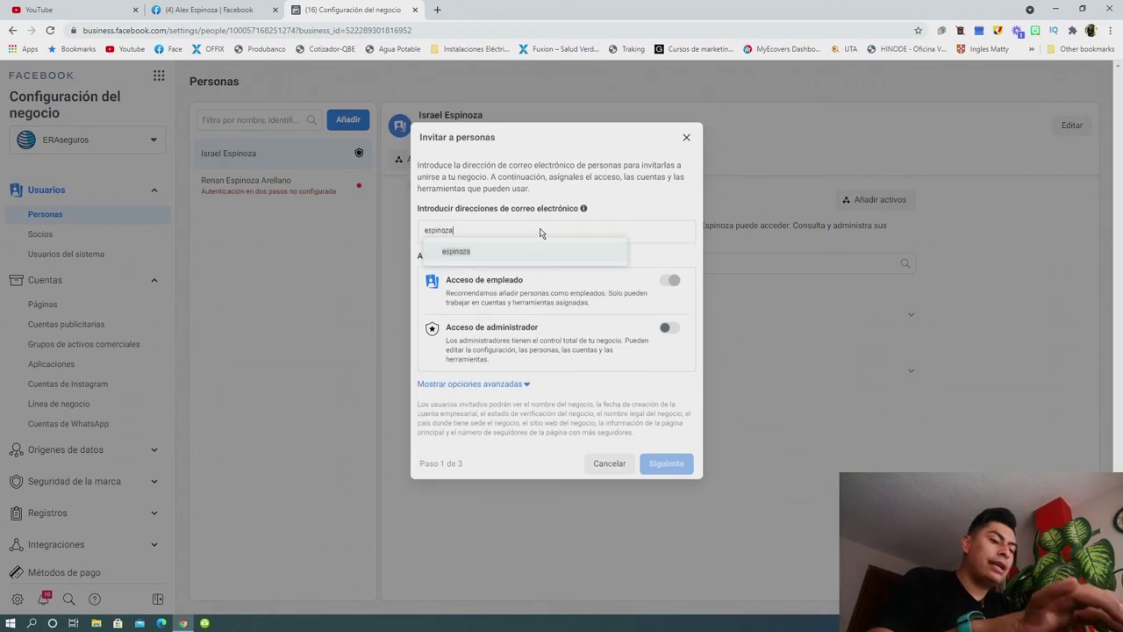
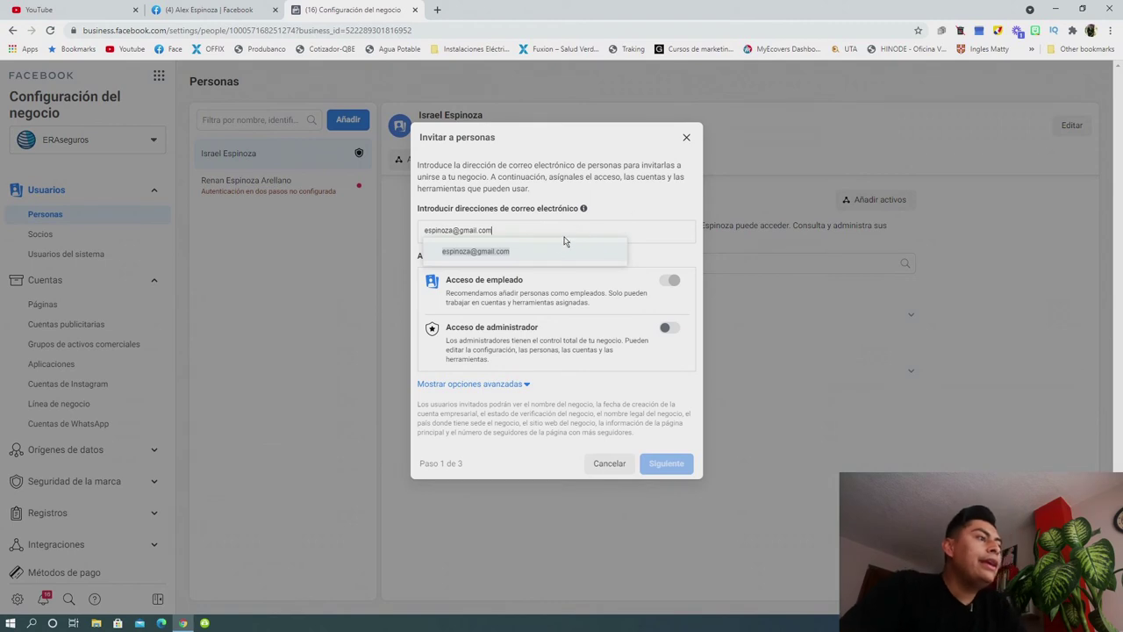
left_click(613, 189)
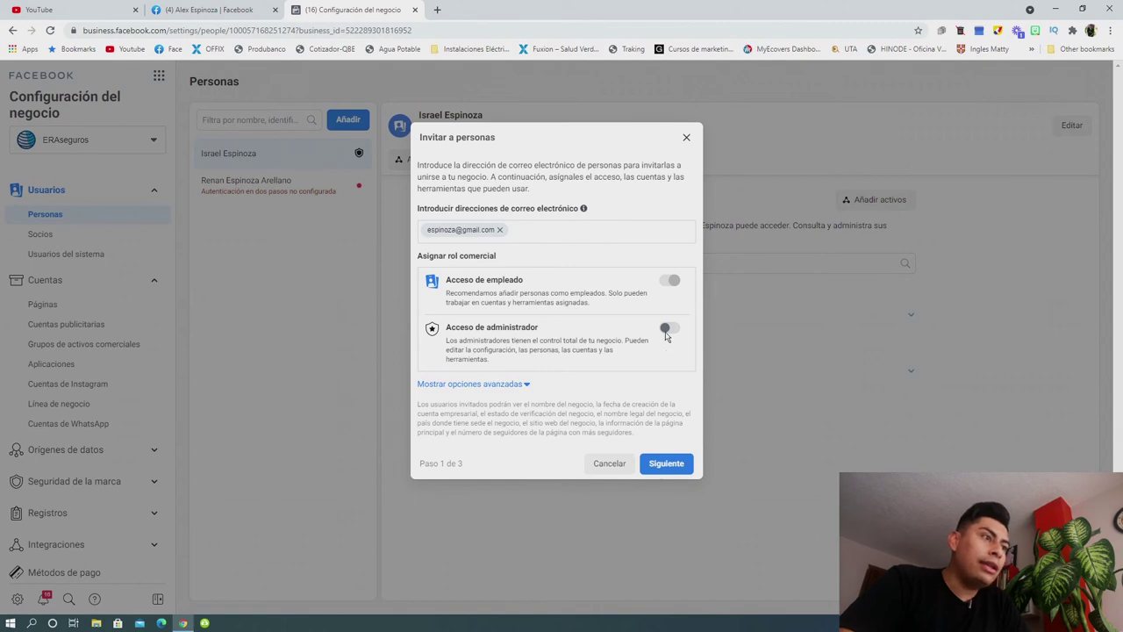
left_click(668, 332)
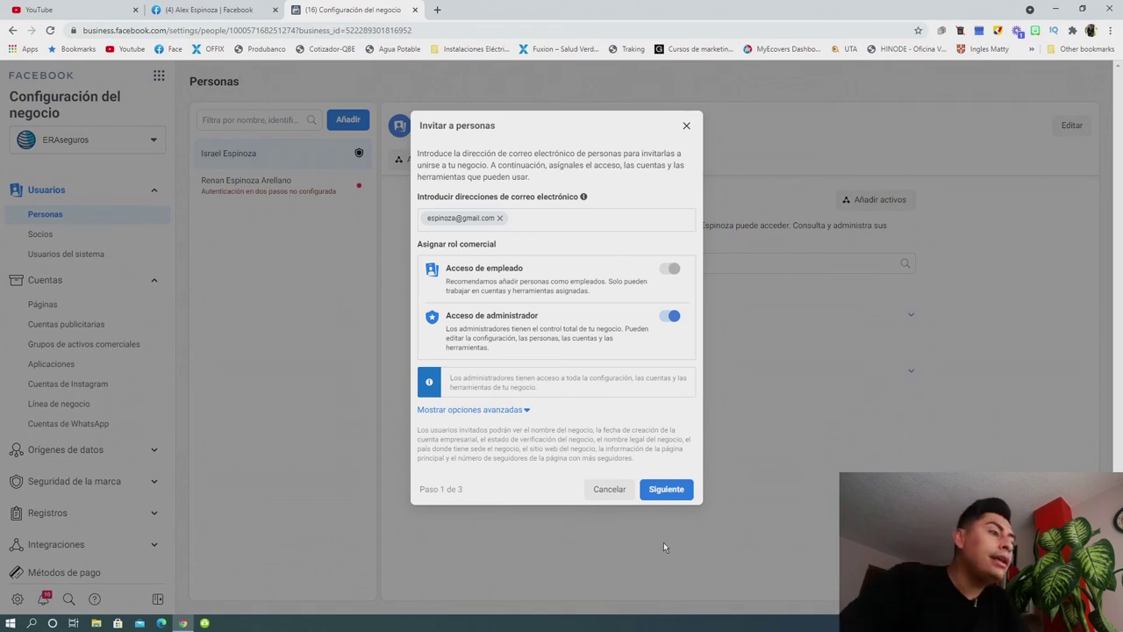
Close the Invitar a personas dialog without sending the invitation.
left_click(686, 128)
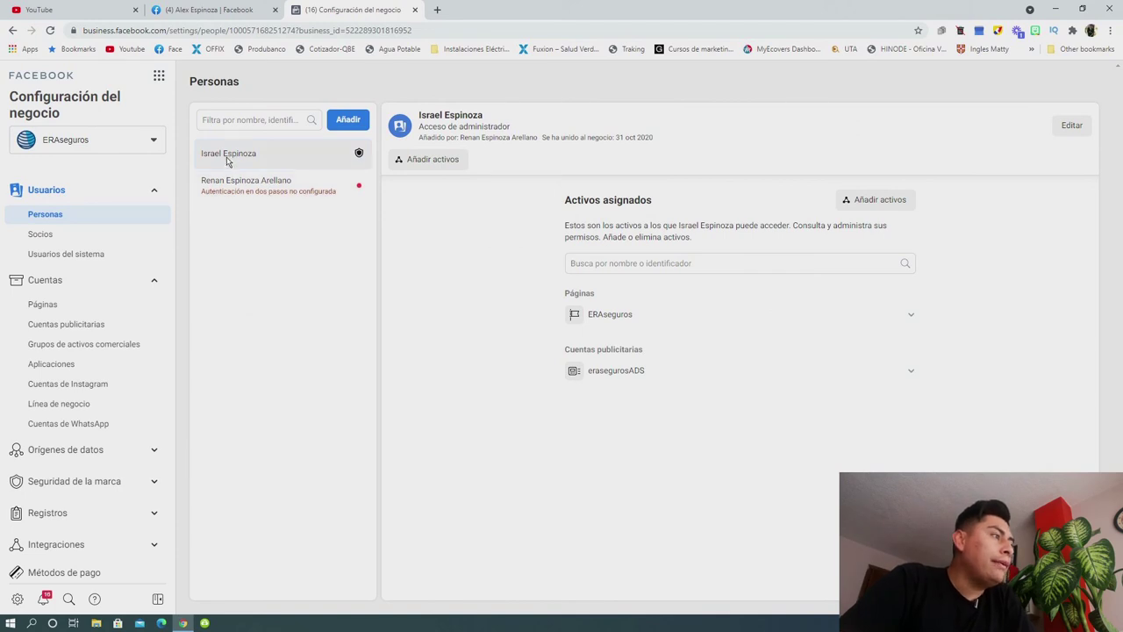
left_click(230, 180)
left_click(233, 163)
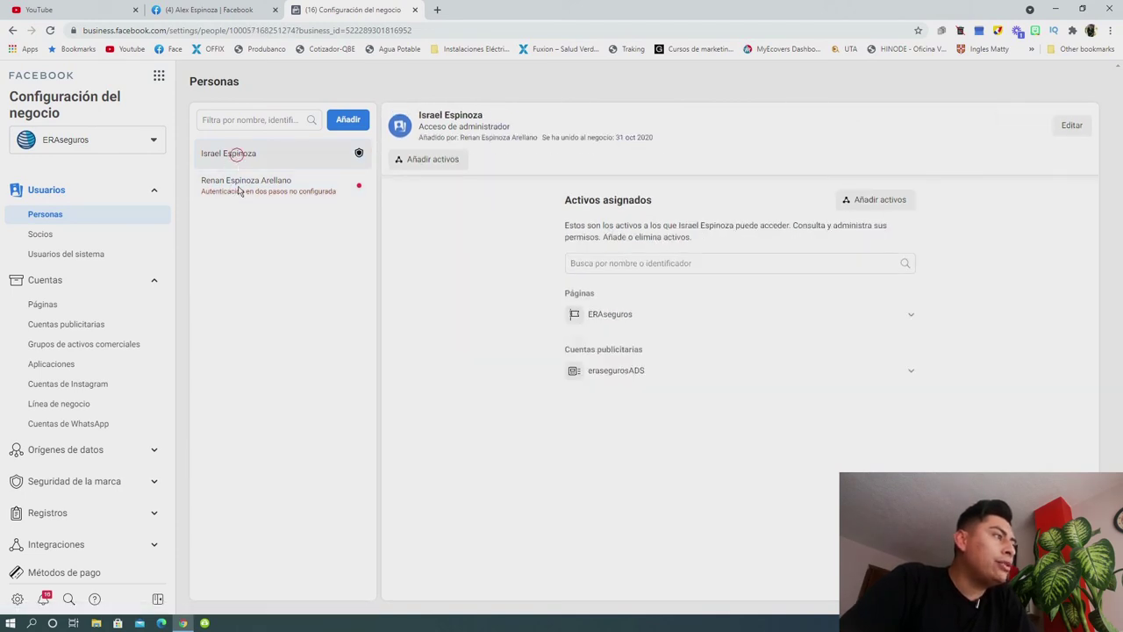
left_click(240, 154)
left_click(241, 191)
left_click(245, 155)
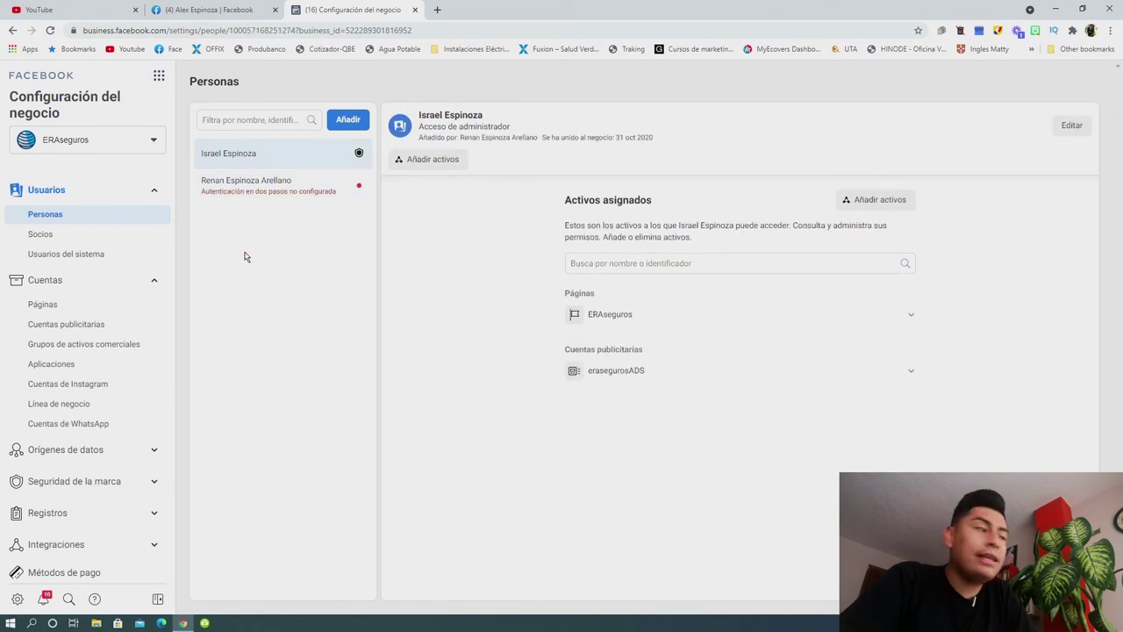
double_click(239, 155)
left_click(253, 153)
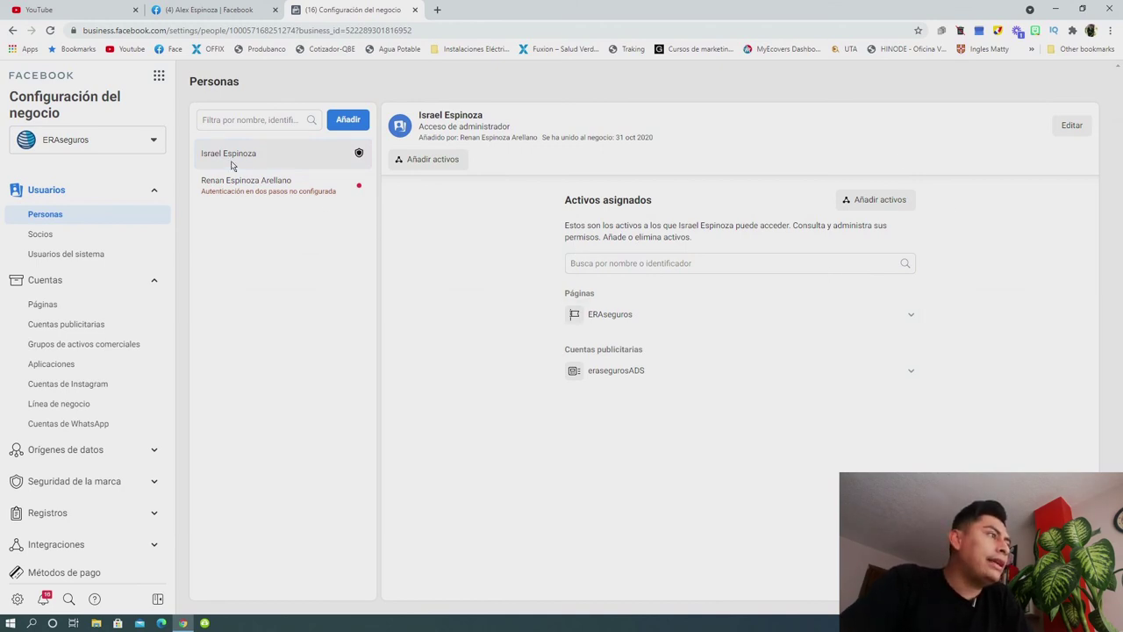
left_click_drag(582, 295, 600, 296)
left_click(444, 399)
left_click_drag(564, 356, 641, 356)
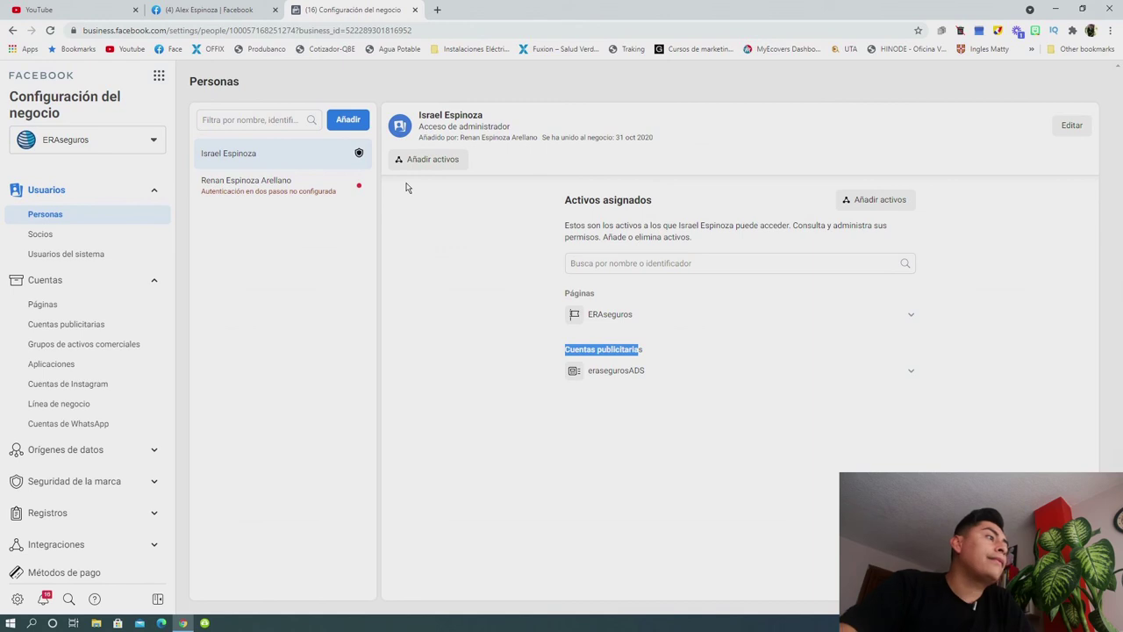
left_click(228, 164)
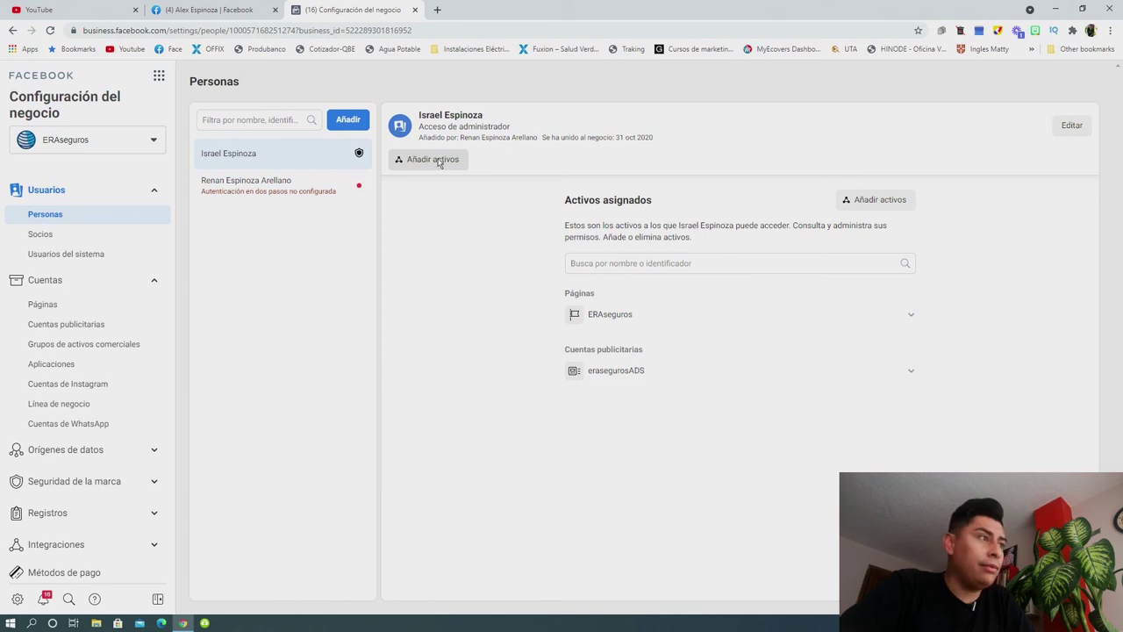
left_click(439, 161)
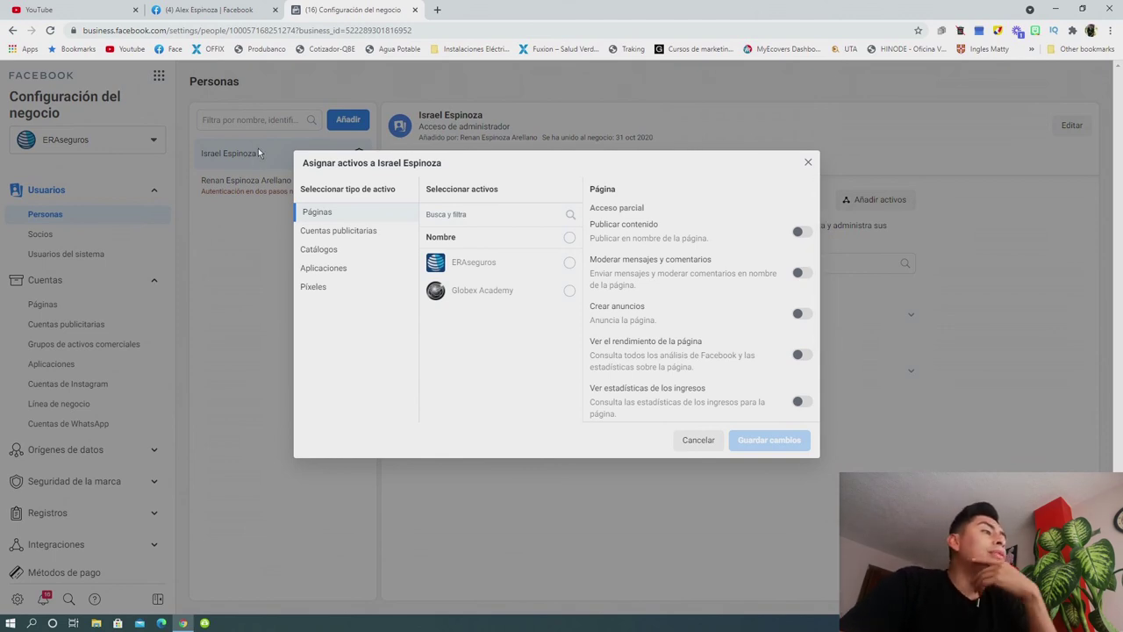
left_click(572, 264)
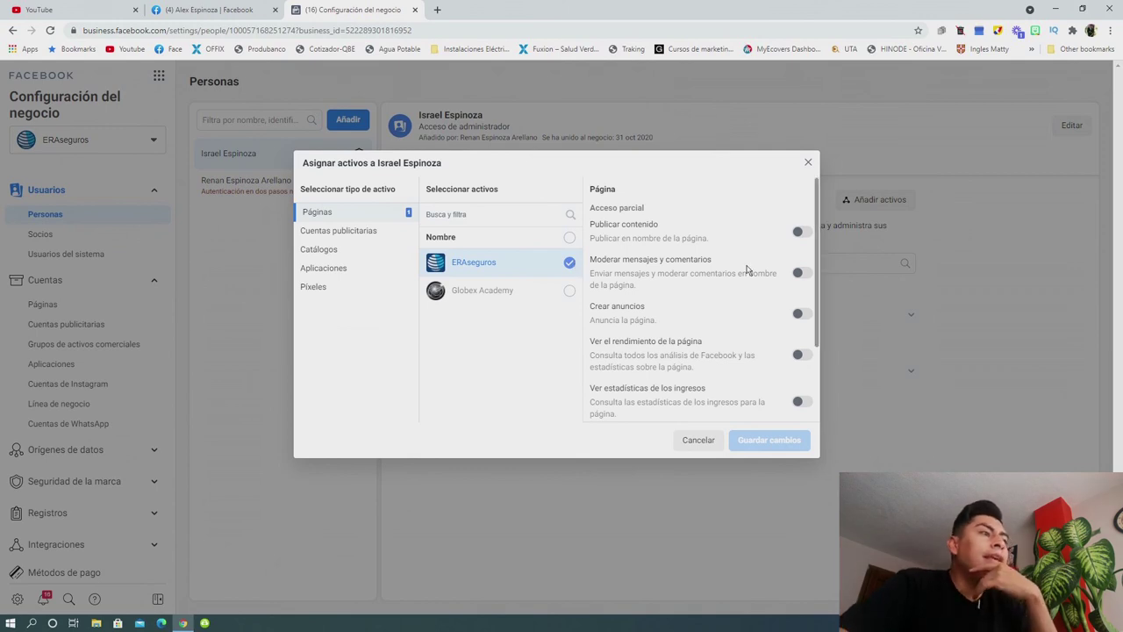
left_click_drag(814, 241, 814, 317)
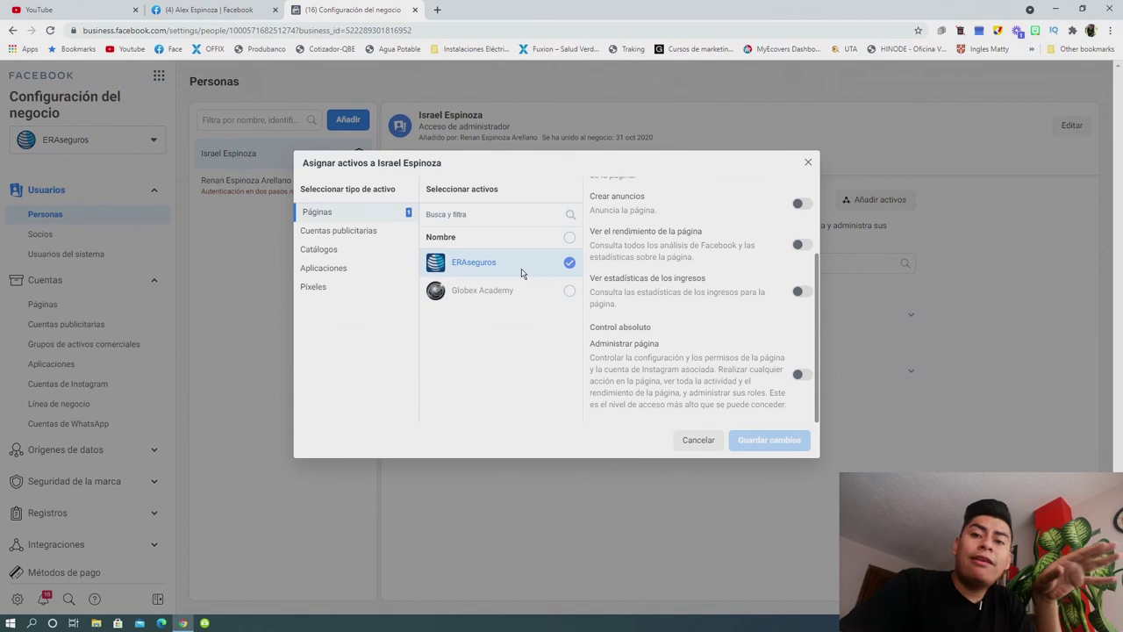
left_click_drag(818, 318, 813, 217)
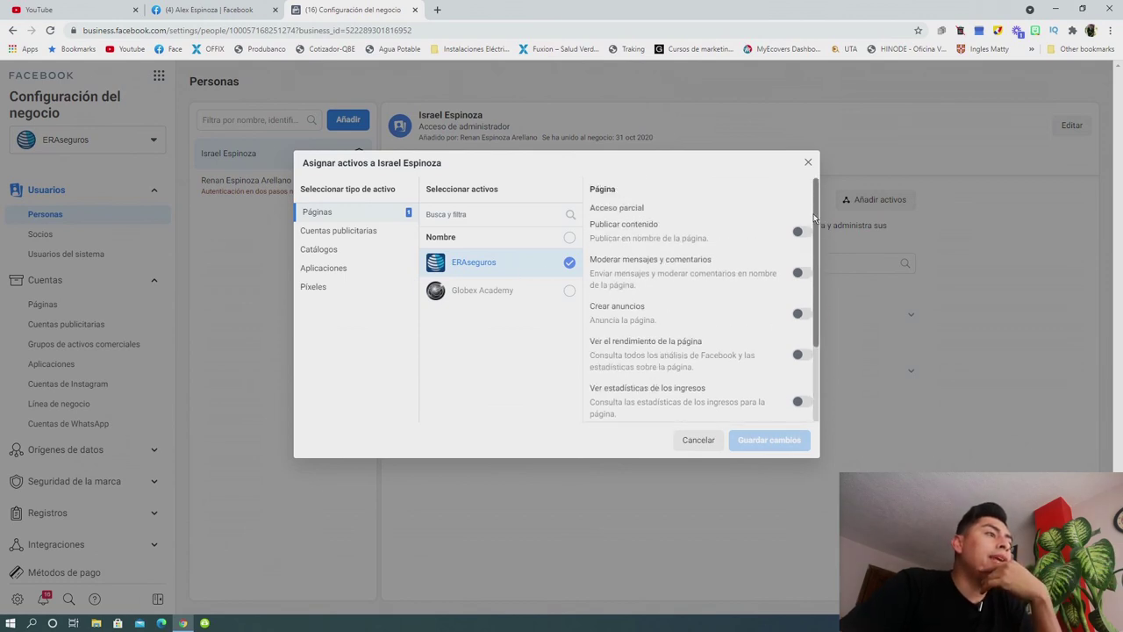
left_click(797, 275)
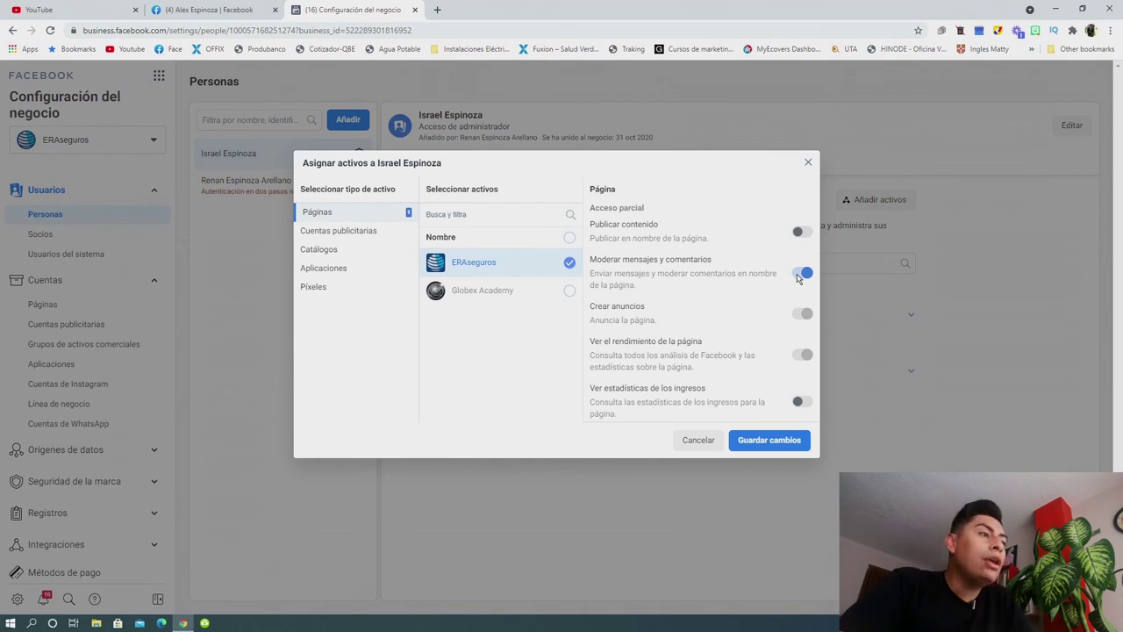
left_click(806, 357)
mouse_move(801, 316)
left_click(803, 272)
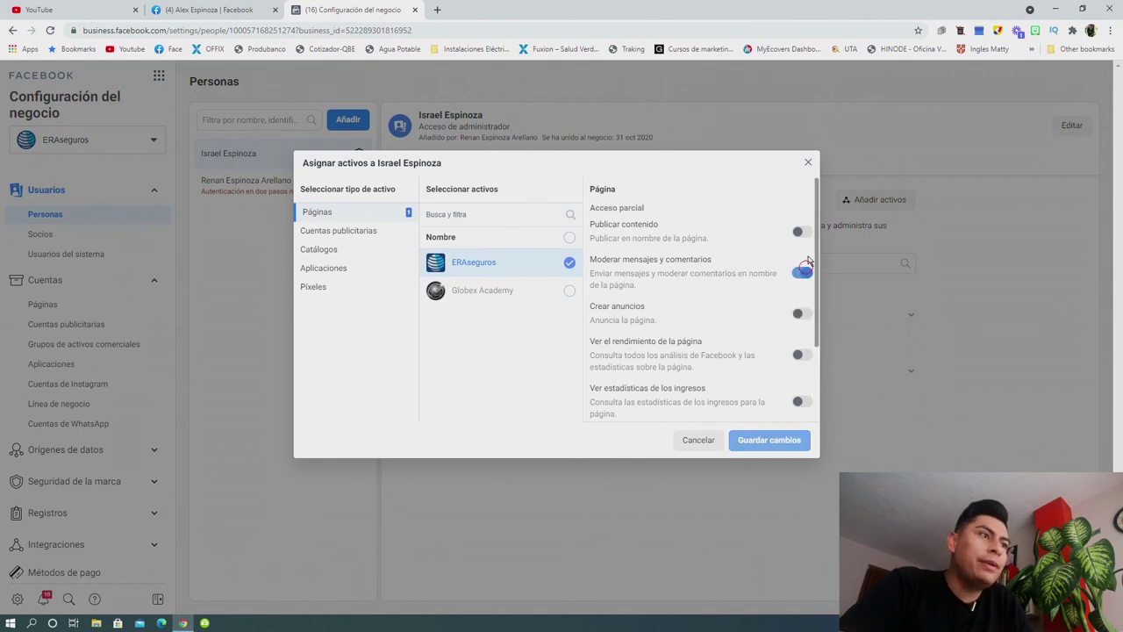
scroll(816, 312, "down", 1)
scroll(816, 307, "down", 1)
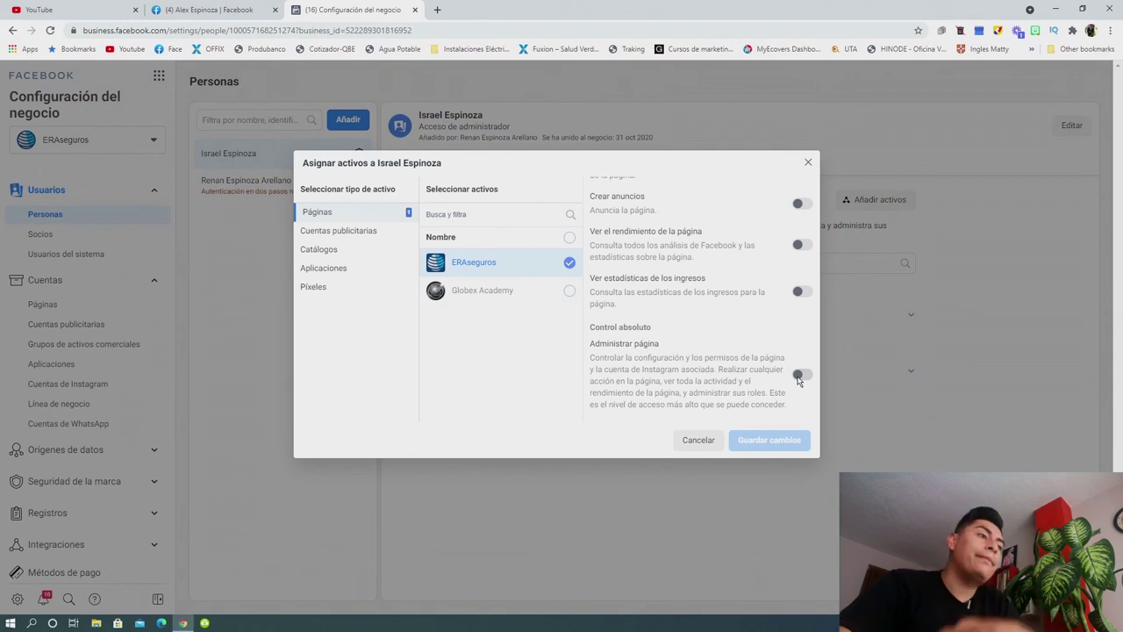
left_click(799, 376)
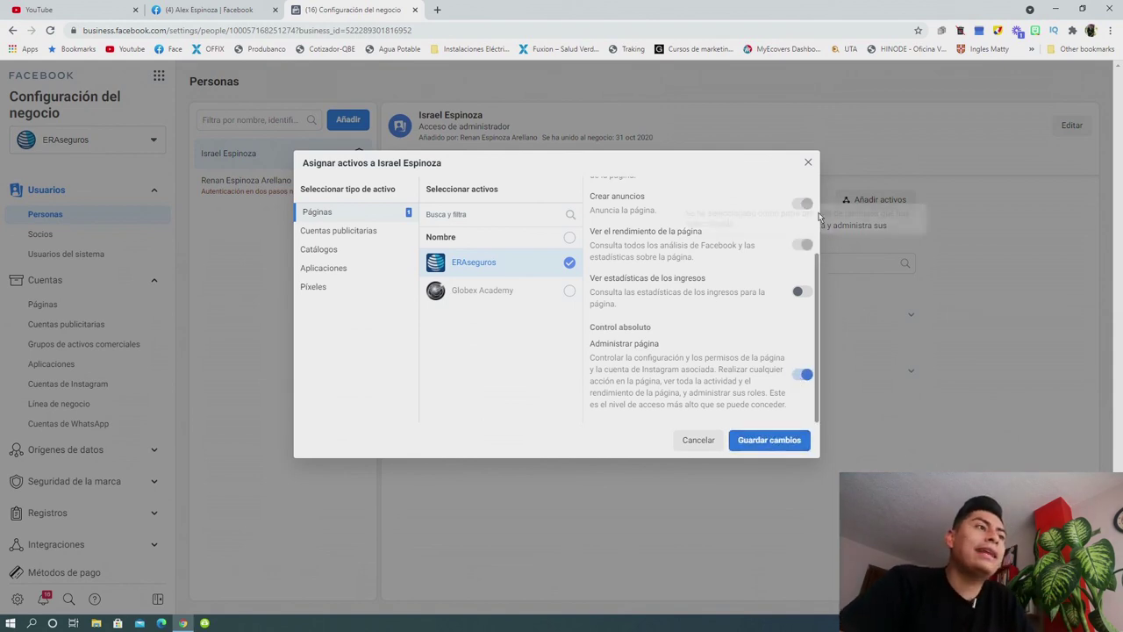
left_click(808, 163)
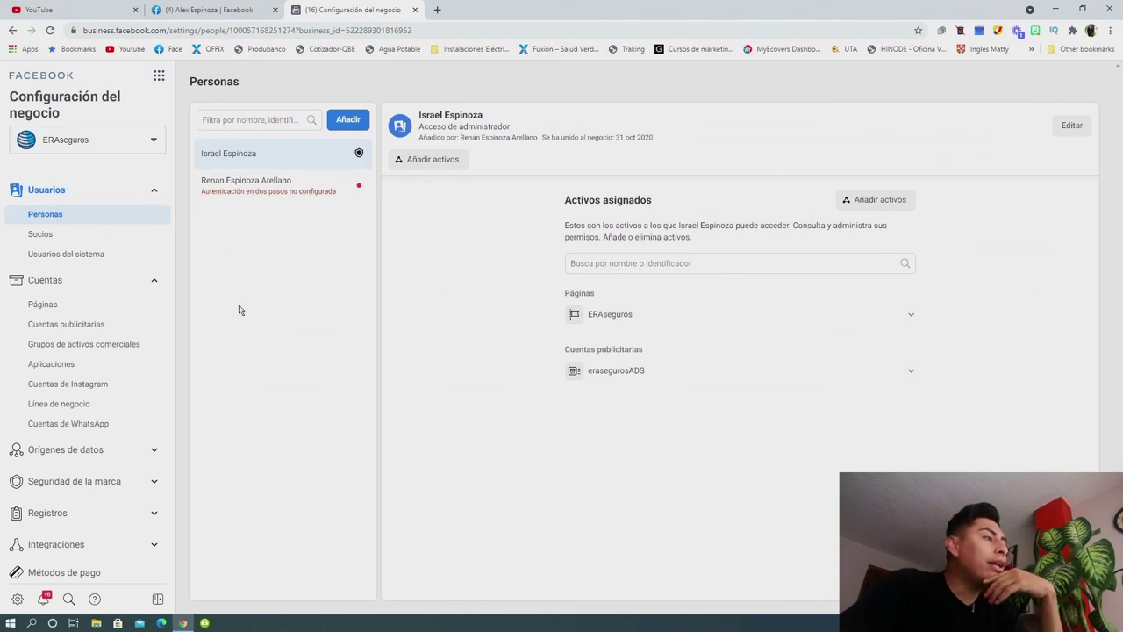
View the second person's details and dismiss Añadir activos without assigning anything.
left_click(249, 190)
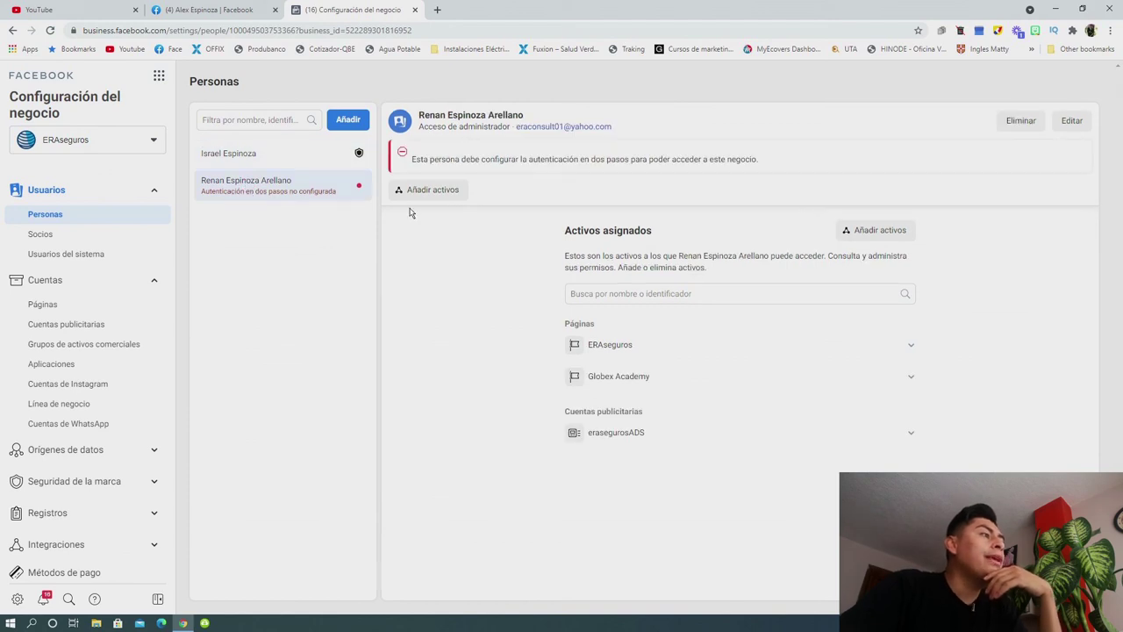
left_click(446, 194)
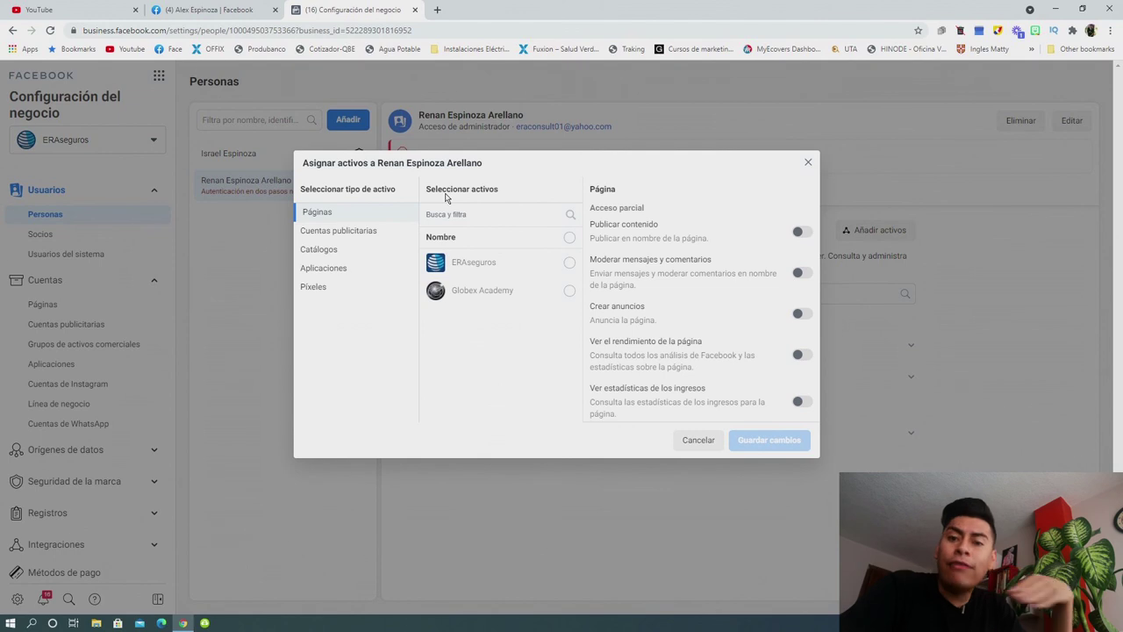
left_click(807, 162)
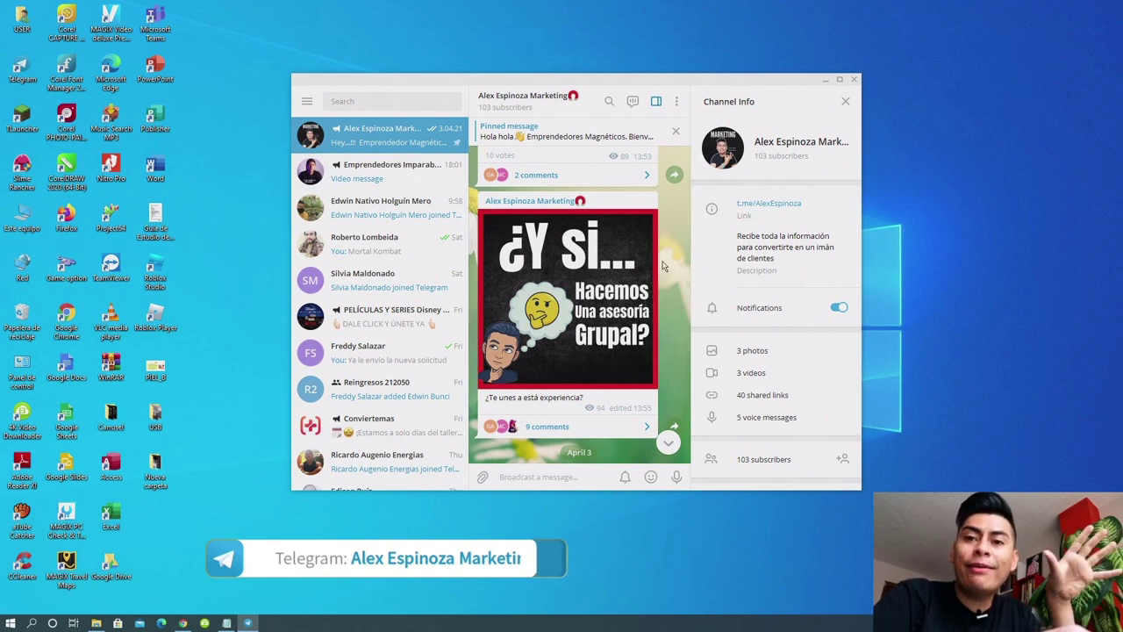
Scroll through the Telegram marketing channel's posts down to the YouTube tutorial link.
scroll(667, 245, "down", 2)
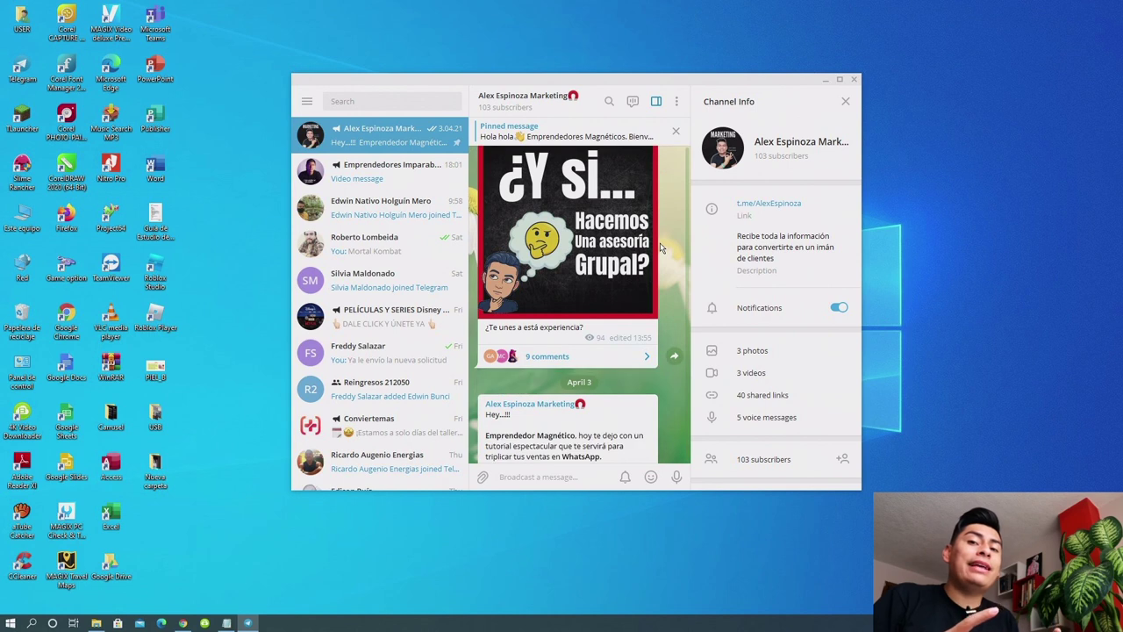
scroll(662, 249, "down", 5)
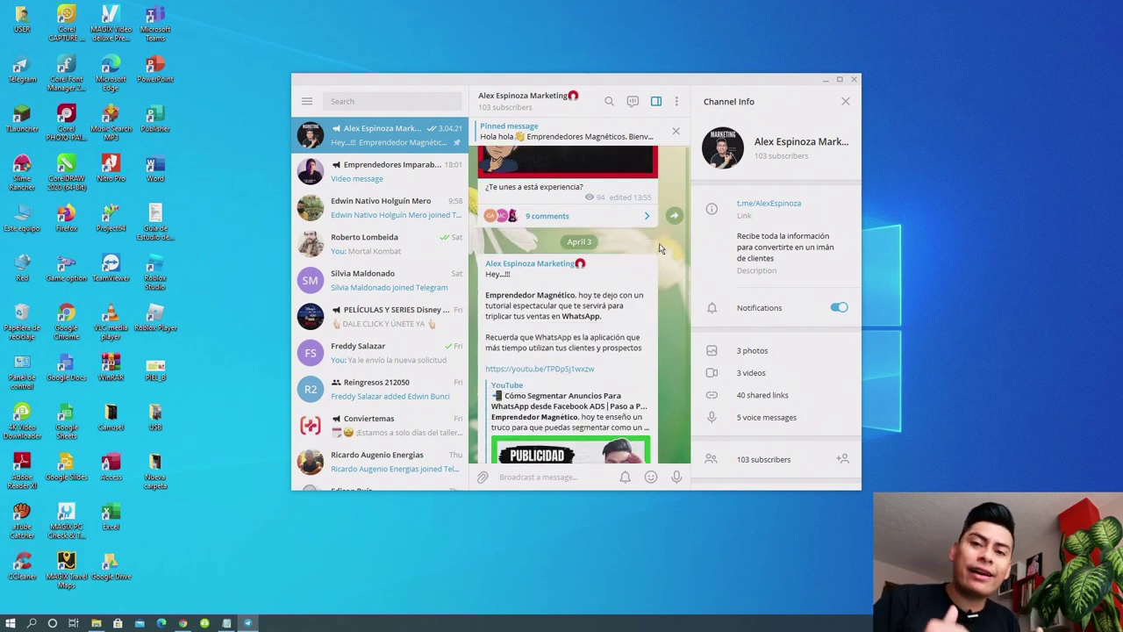
scroll(661, 250, "down", 2)
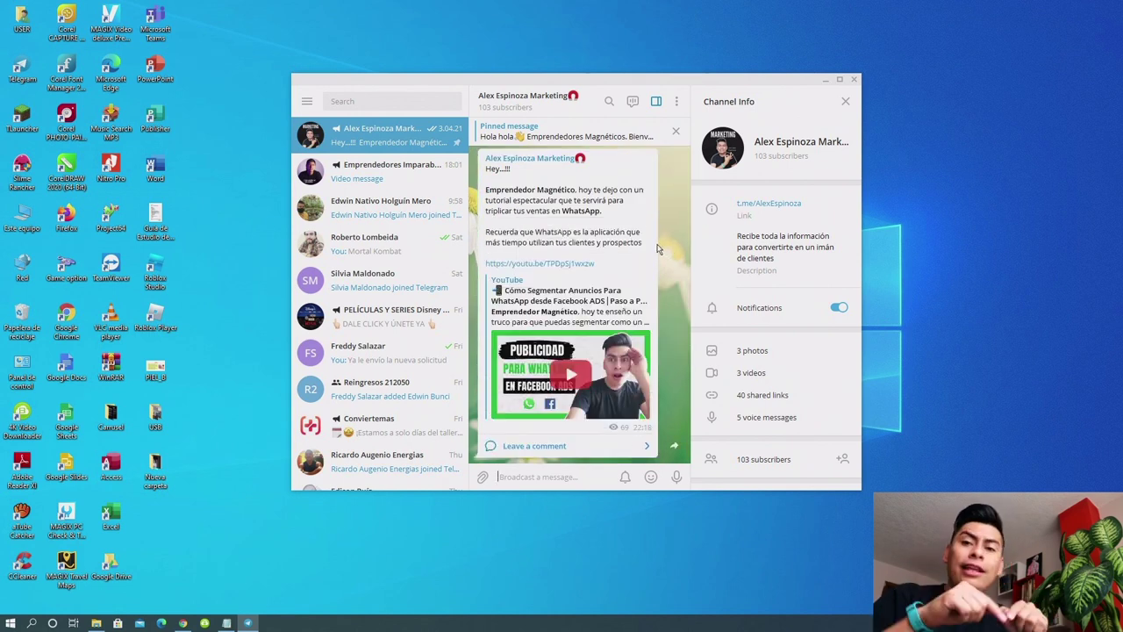